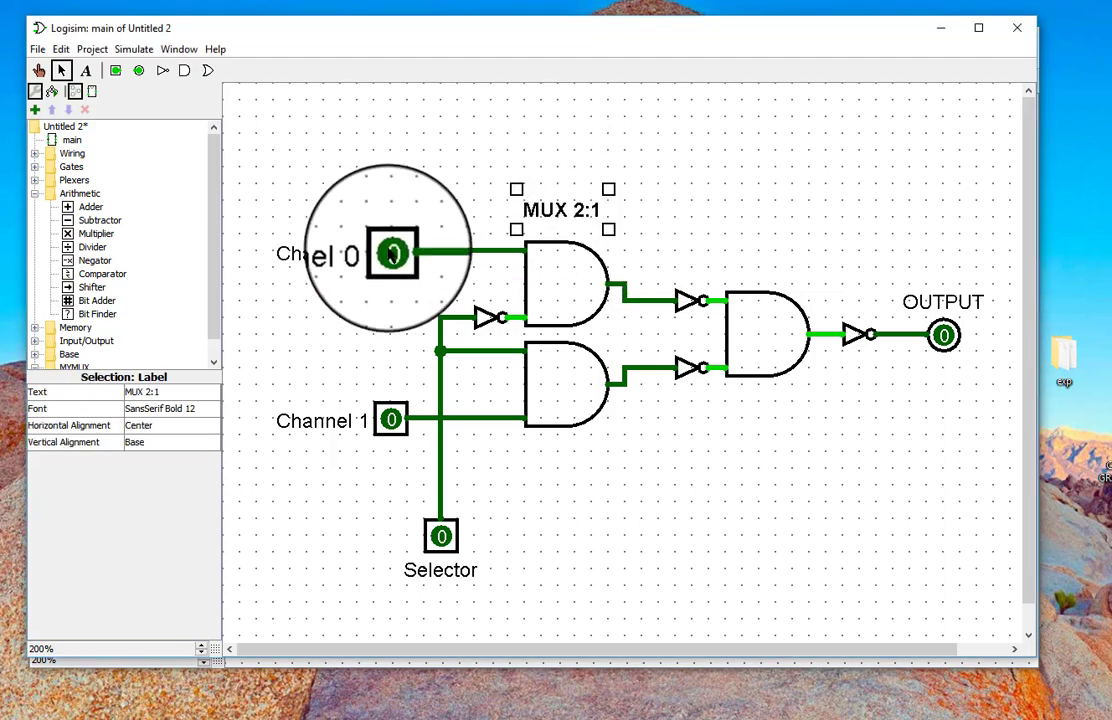
Step: Inspect the Channel 0, Channel 1 and Selector pins of the MUX 2:1 circuit and find its main circuit in the MYMUX library
click(390, 251)
click(390, 420)
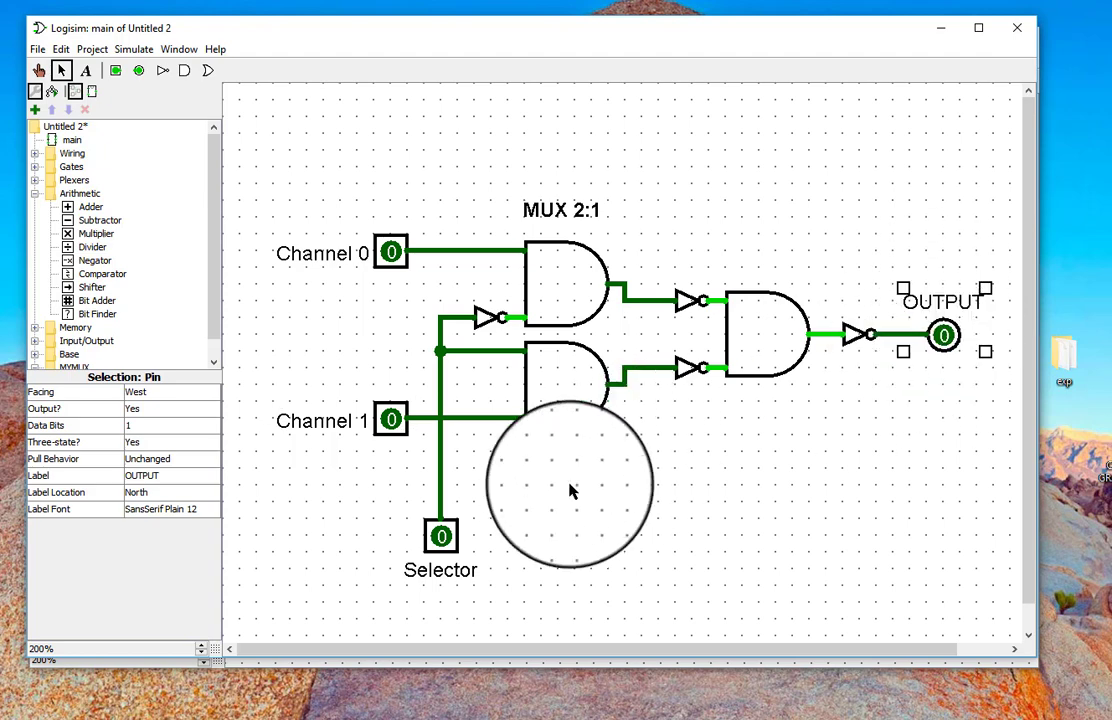
click(441, 535)
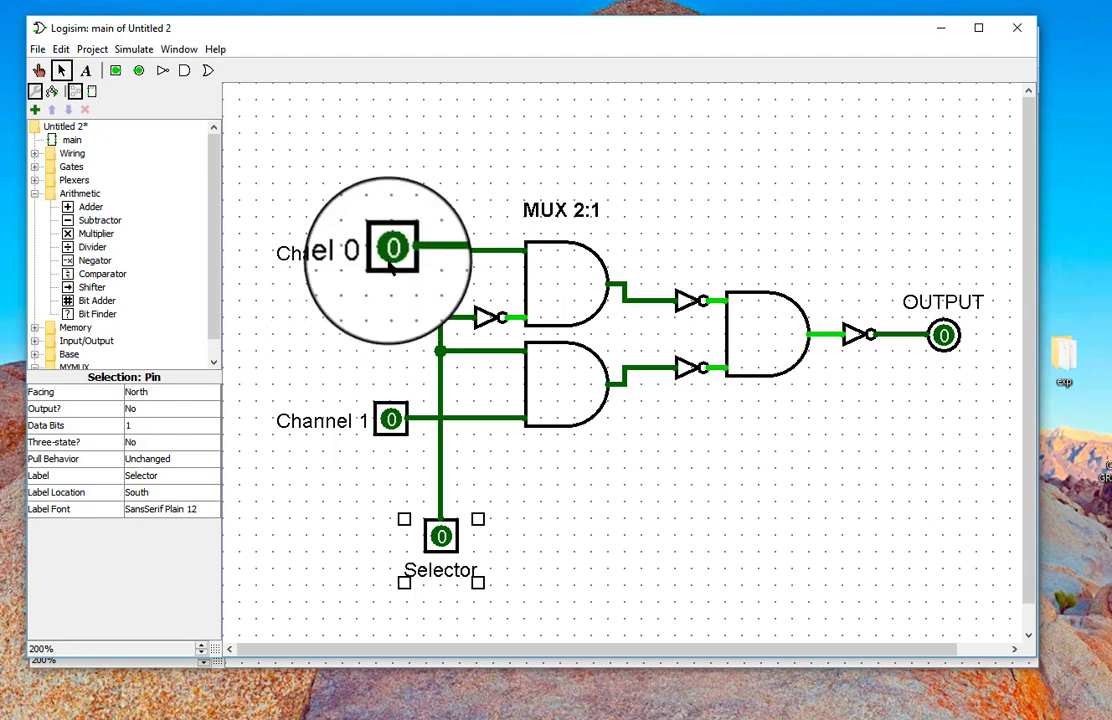
drag(391, 250, 300, 295)
drag(384, 253, 302, 245)
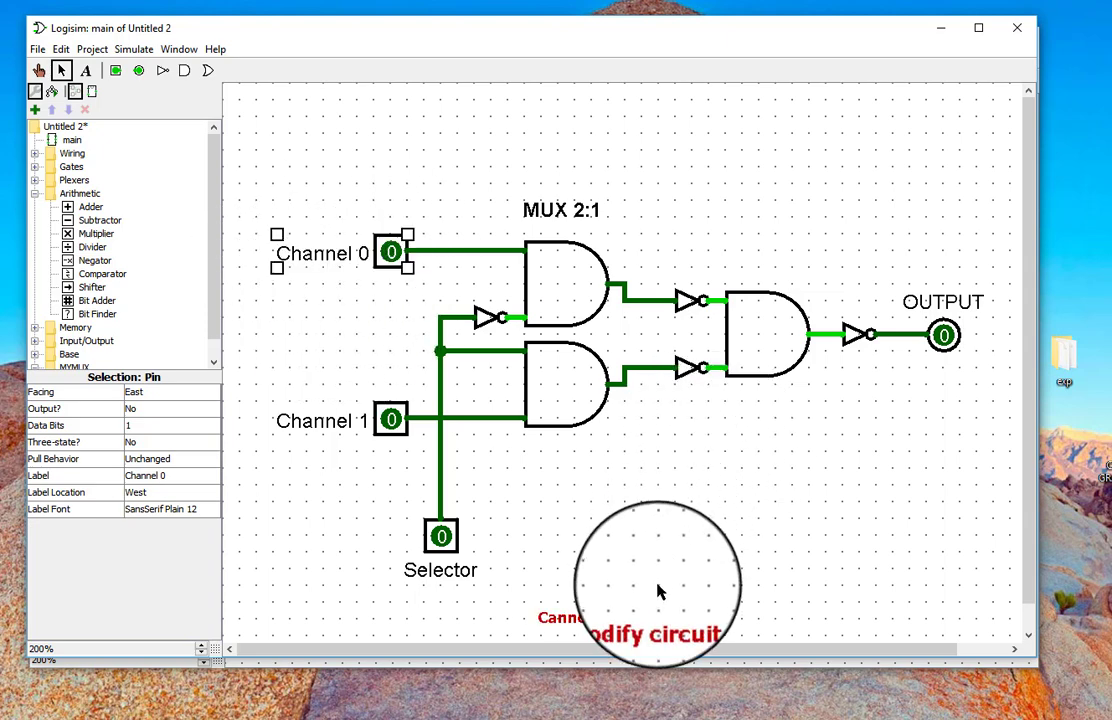
click(735, 527)
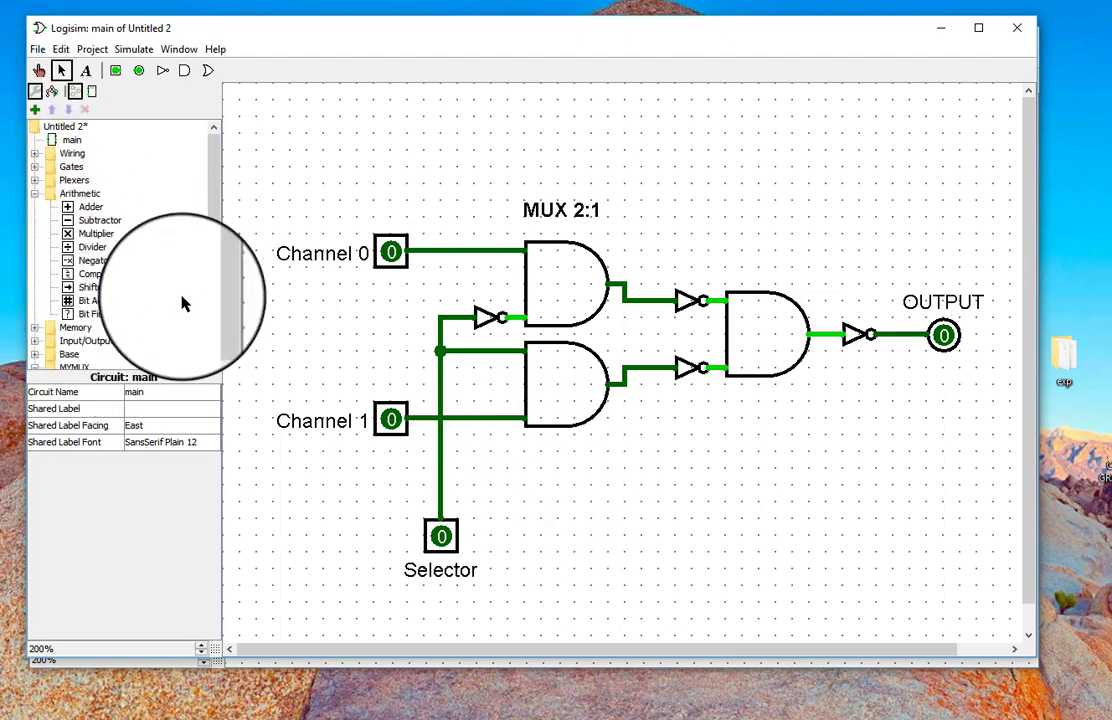
click(35, 195)
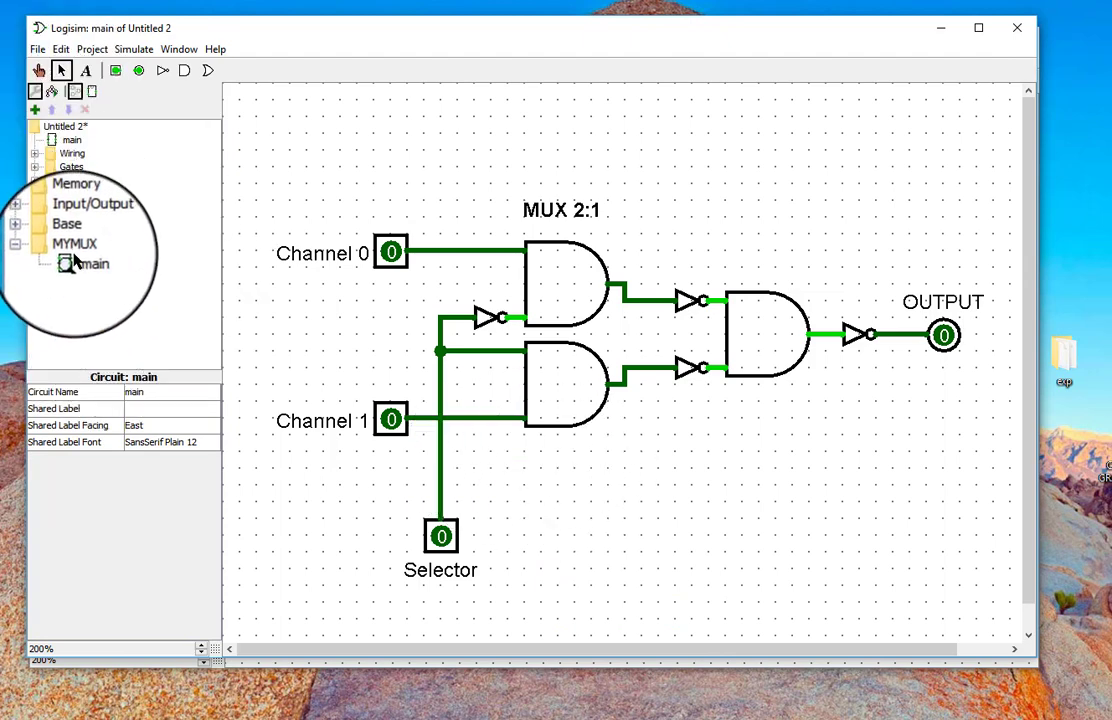
click(88, 263)
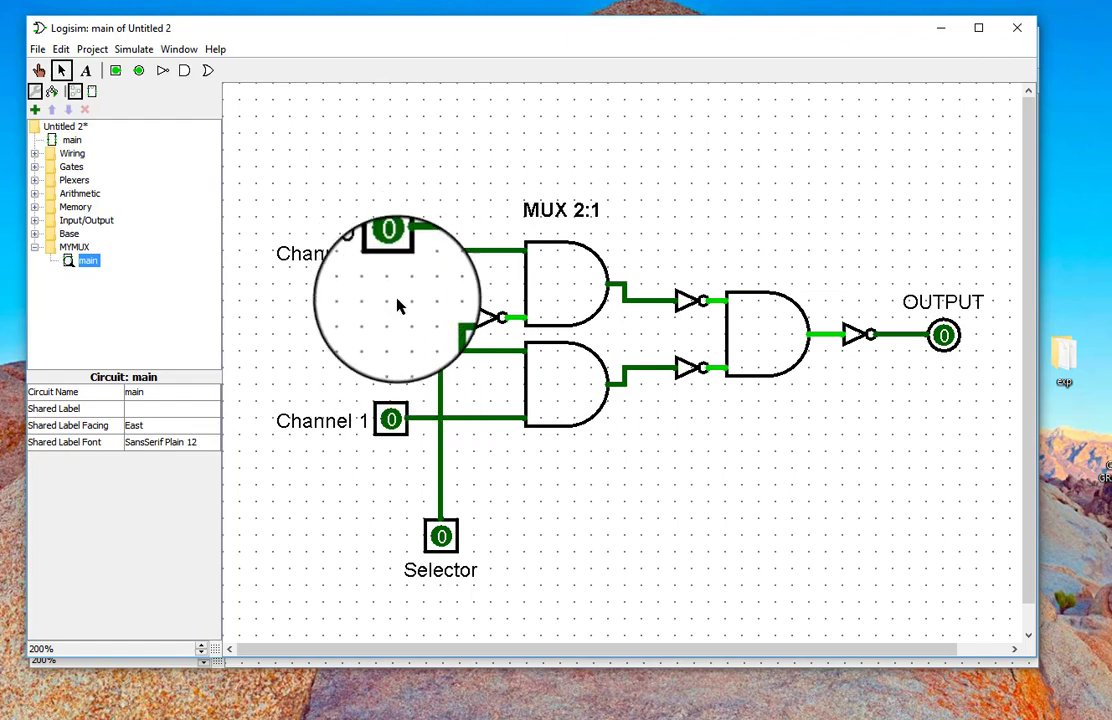
Step: Create a new project and load MYMUX.circ into it as a Logisim library
click(44, 52)
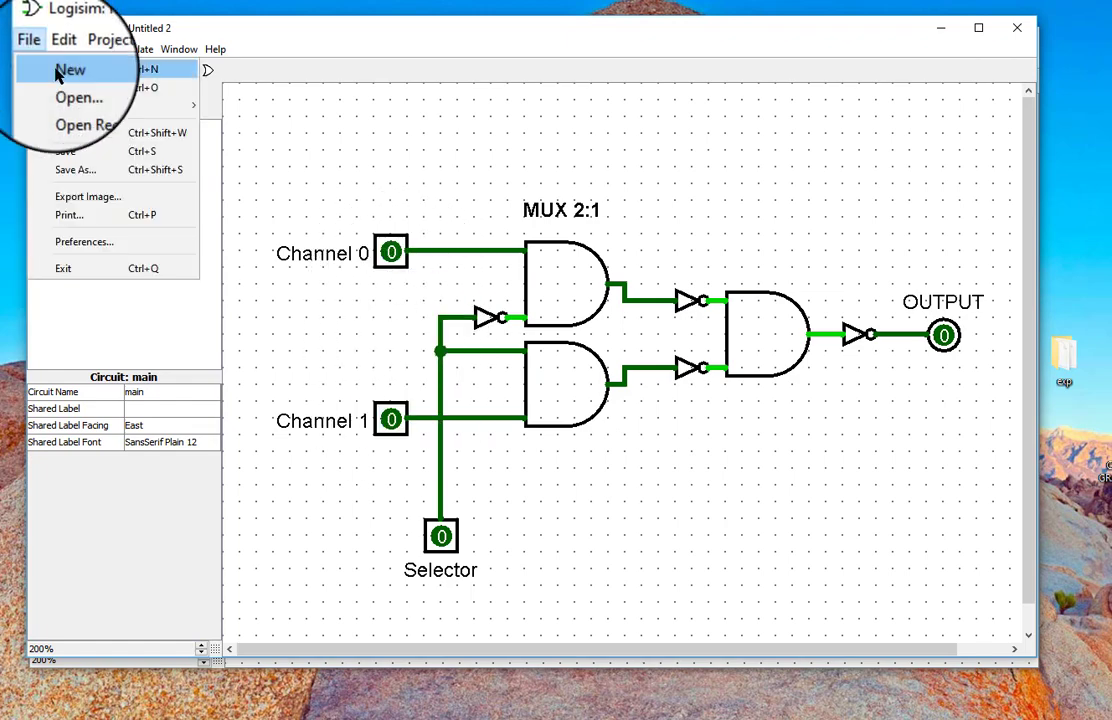
click(50, 70)
drag(57, 63, 374, 42)
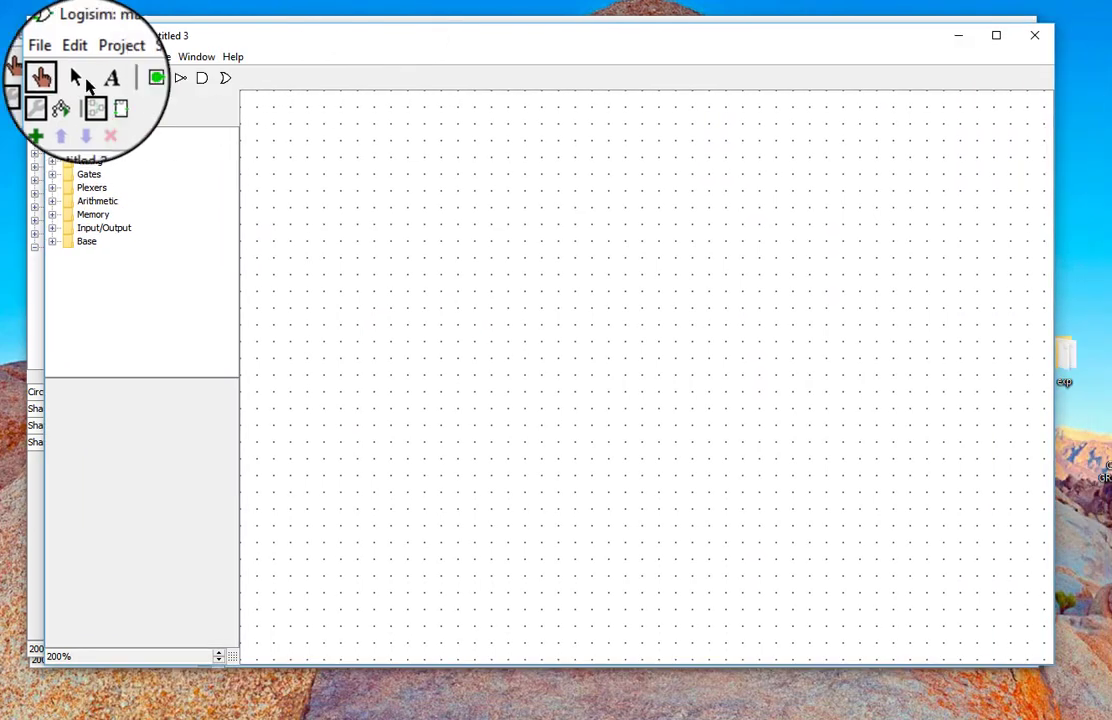
click(117, 58)
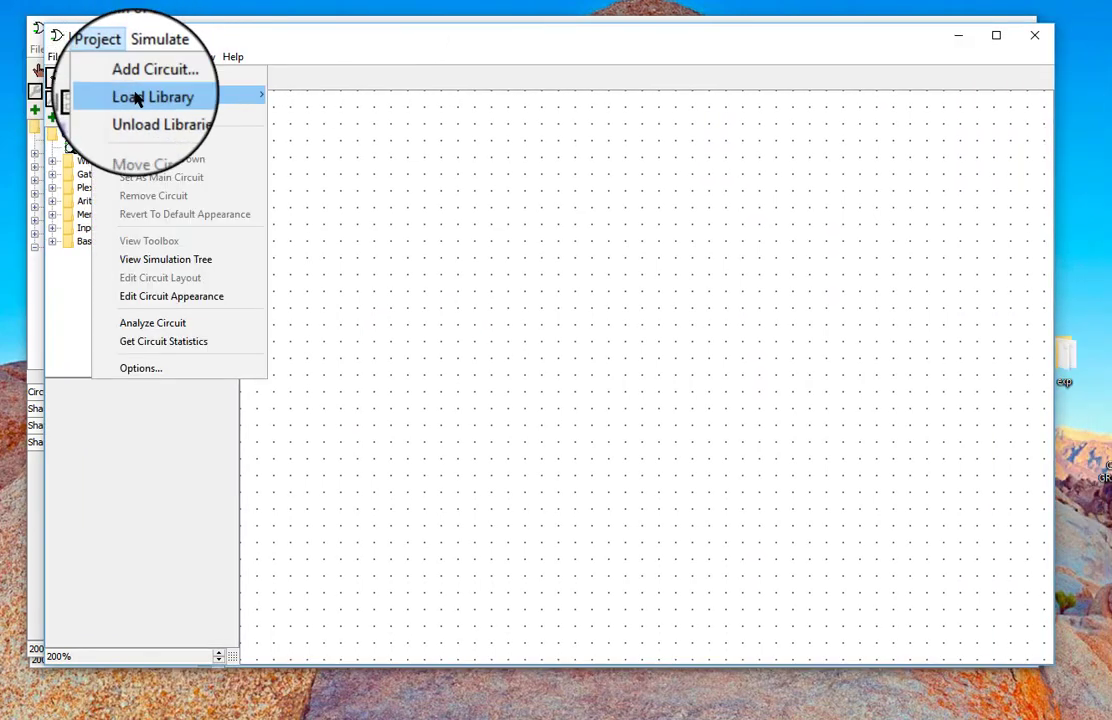
mouse_move(150, 95)
click(306, 114)
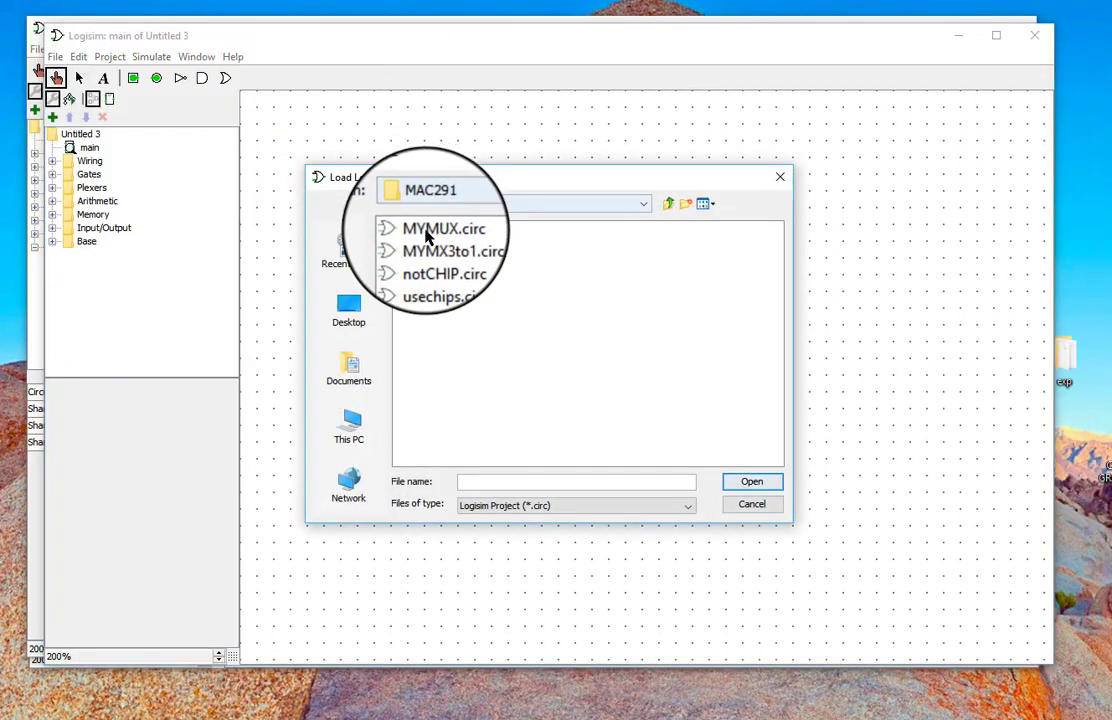
click(434, 236)
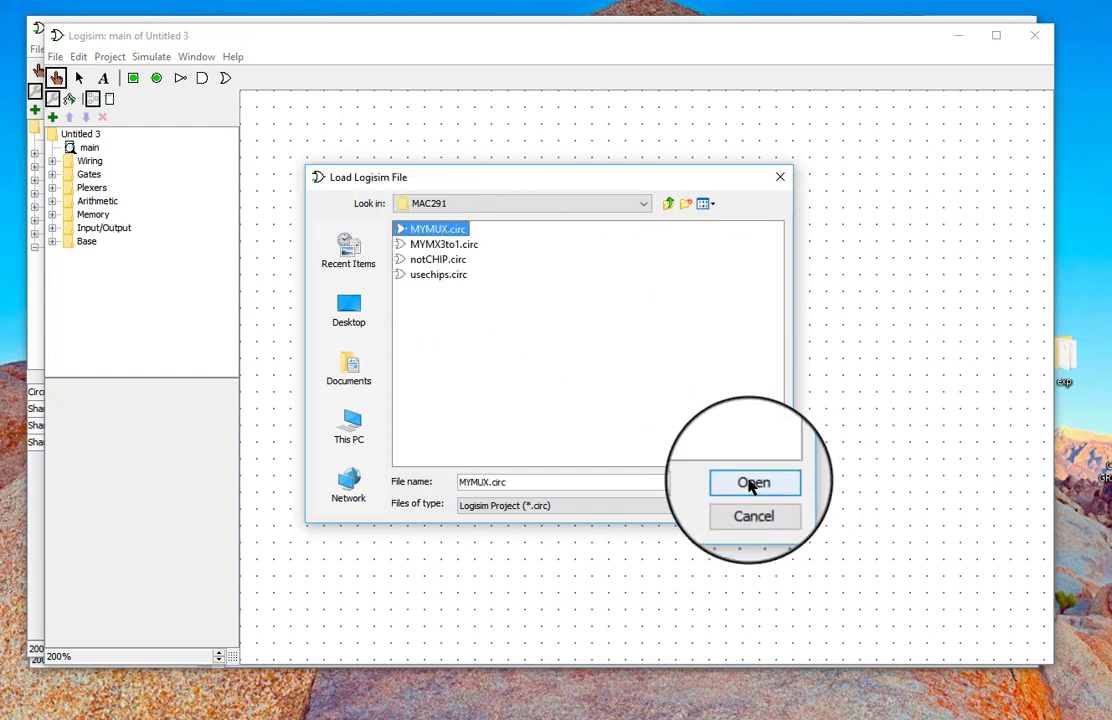
click(752, 481)
Step: Place the MYMUX main circuit on the canvas and draw horizontal wires from its upper input, about 110 long, and from its output
click(52, 254)
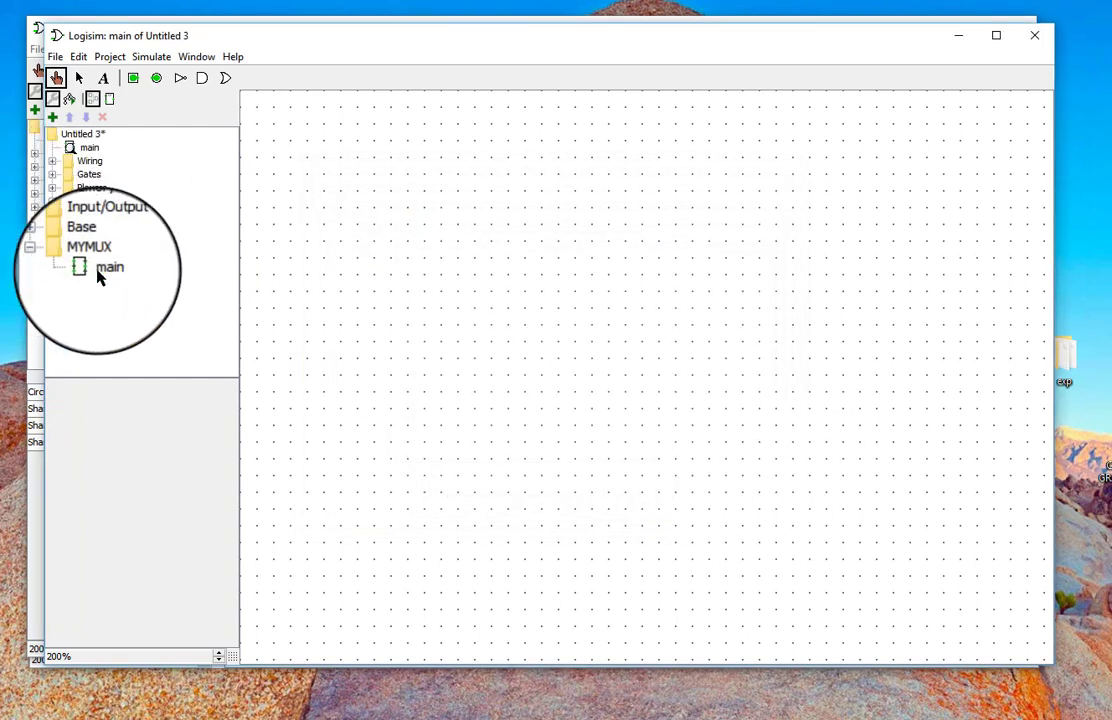
click(104, 268)
click(657, 292)
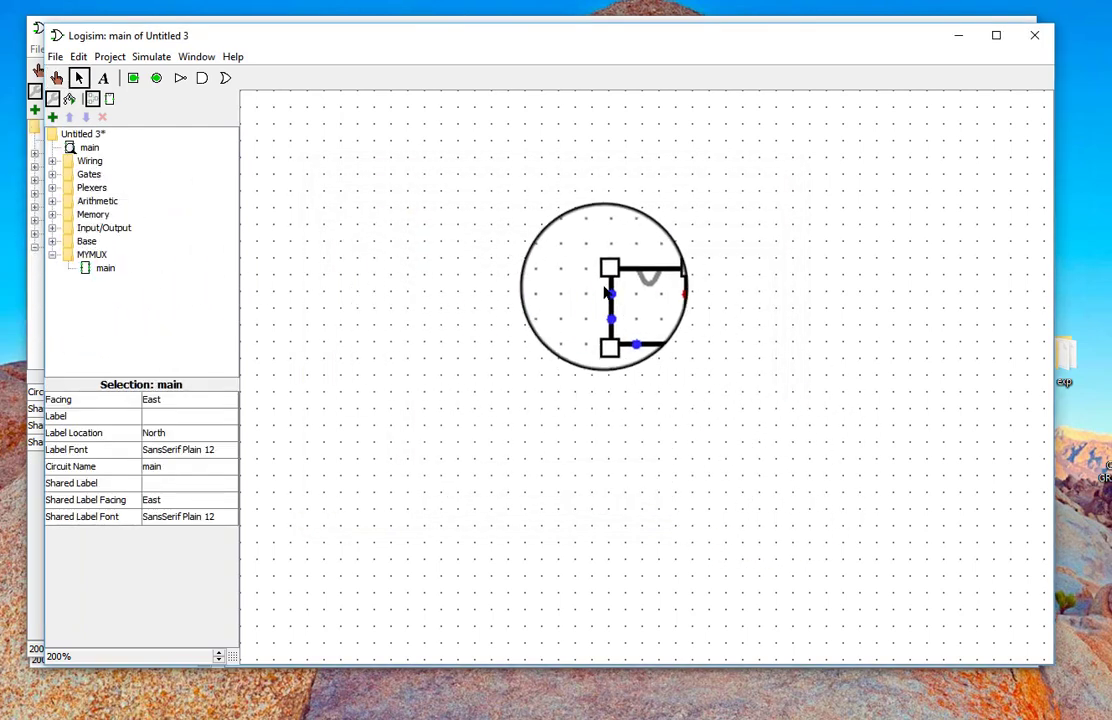
drag(607, 291, 422, 292)
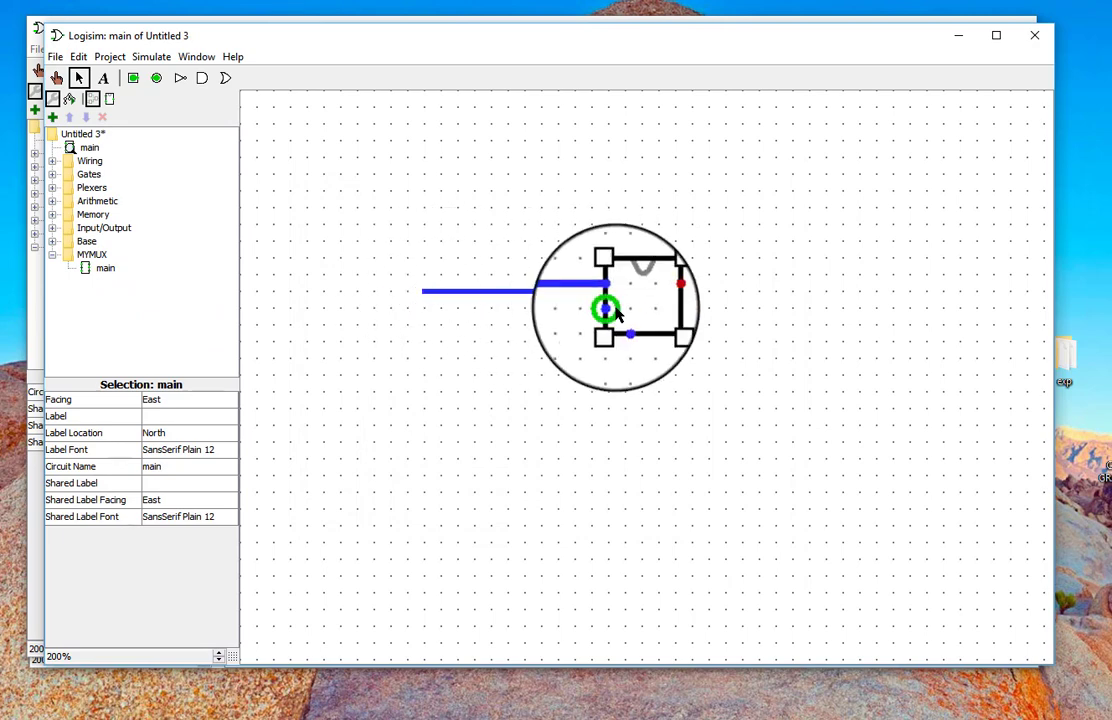
drag(660, 292, 828, 291)
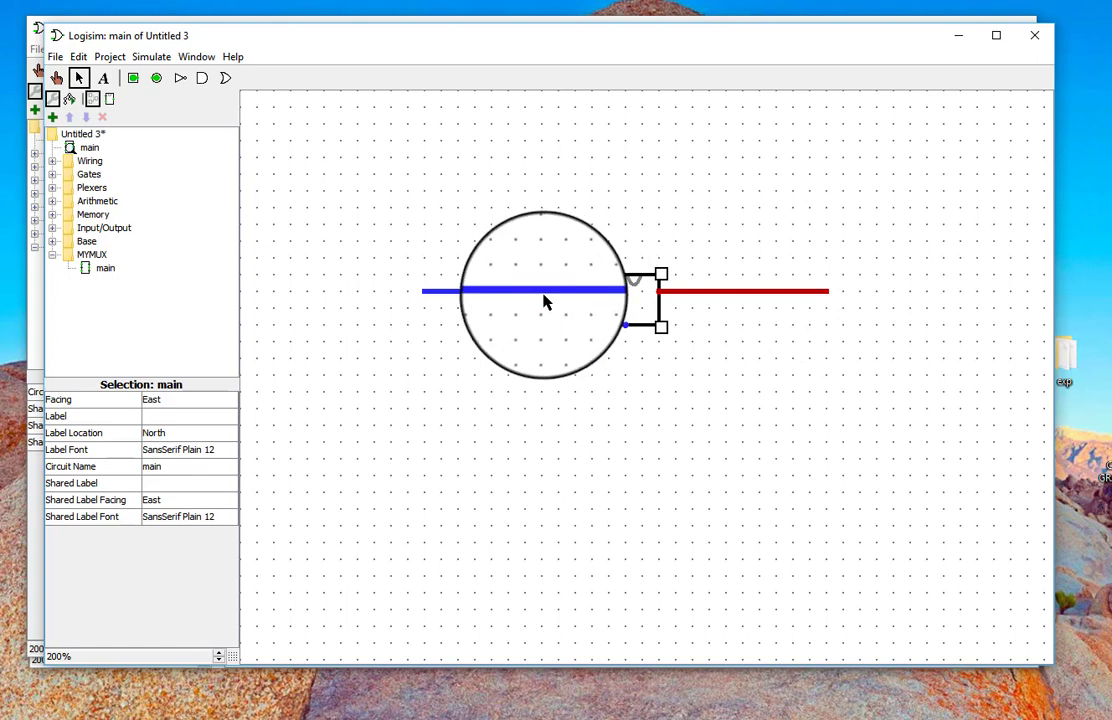
Step: Attach an input pin and an output pin to the multiplexer's horizontal wires and extend a wire down from its bottom port
click(543, 292)
click(133, 78)
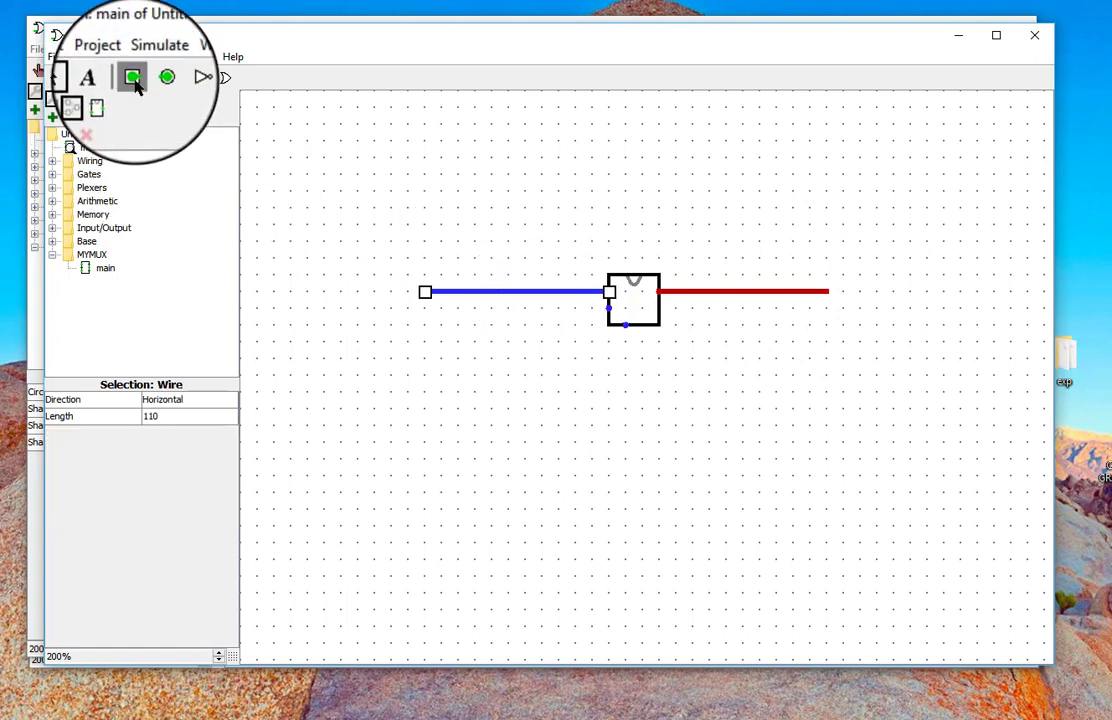
click(423, 290)
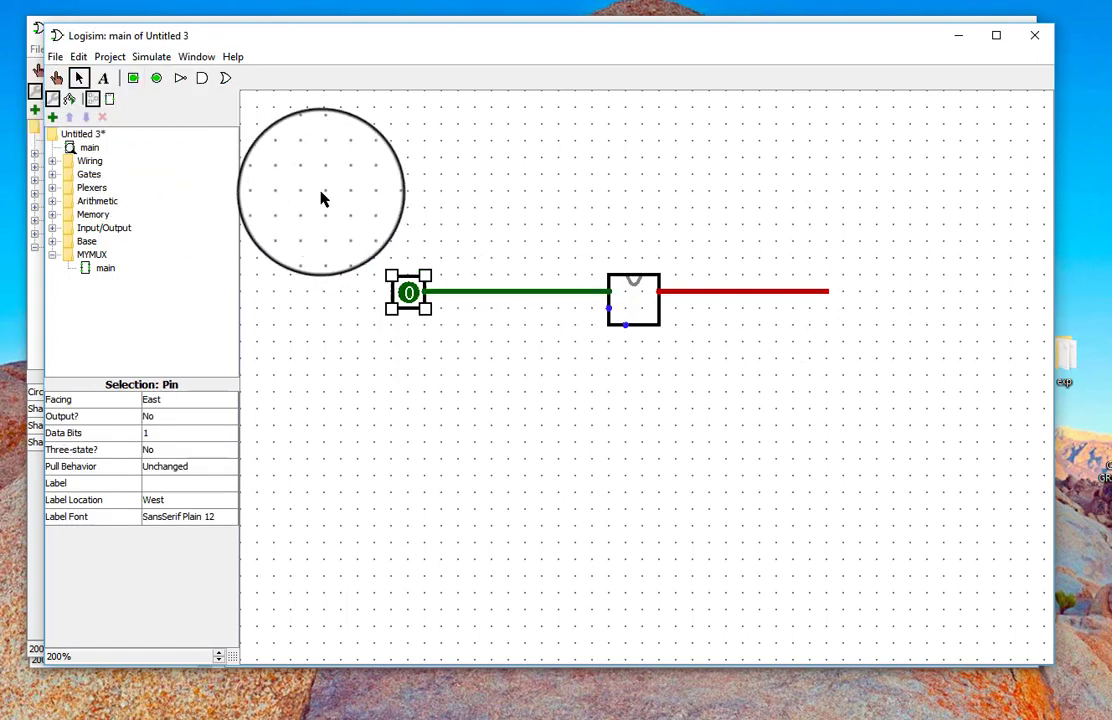
click(156, 78)
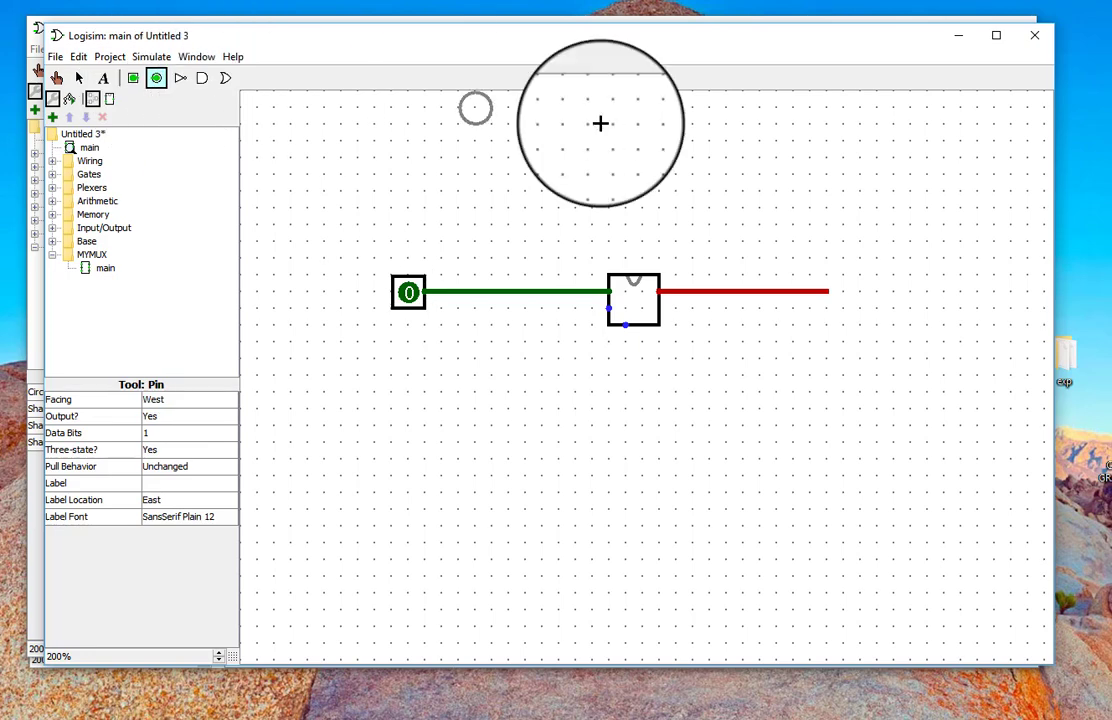
click(849, 291)
click(860, 408)
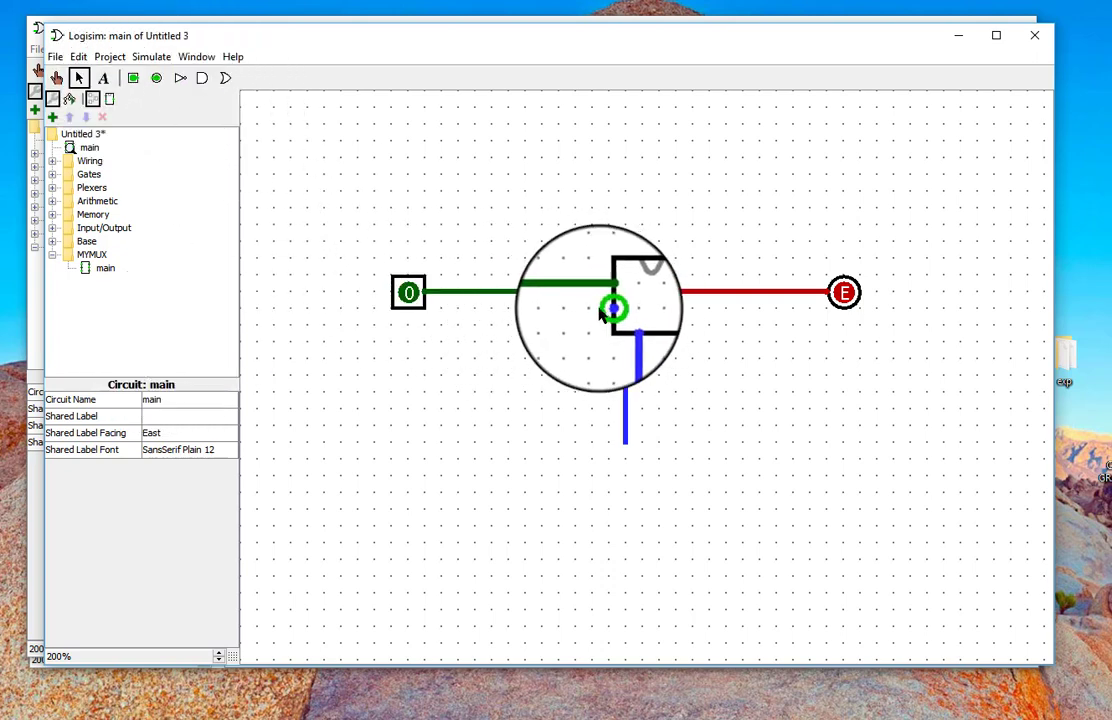
Step: Wire a NOT gate into the multiplexer's second input and branch the gate's input off the first input wire
drag(604, 311, 566, 316)
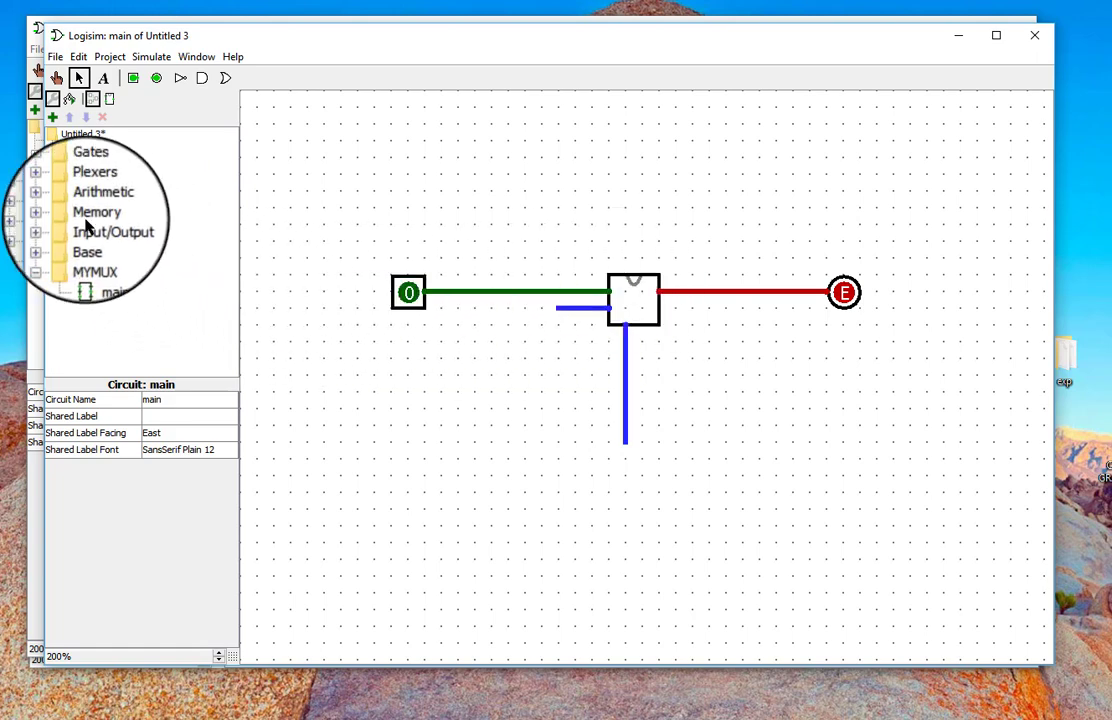
click(52, 174)
click(100, 188)
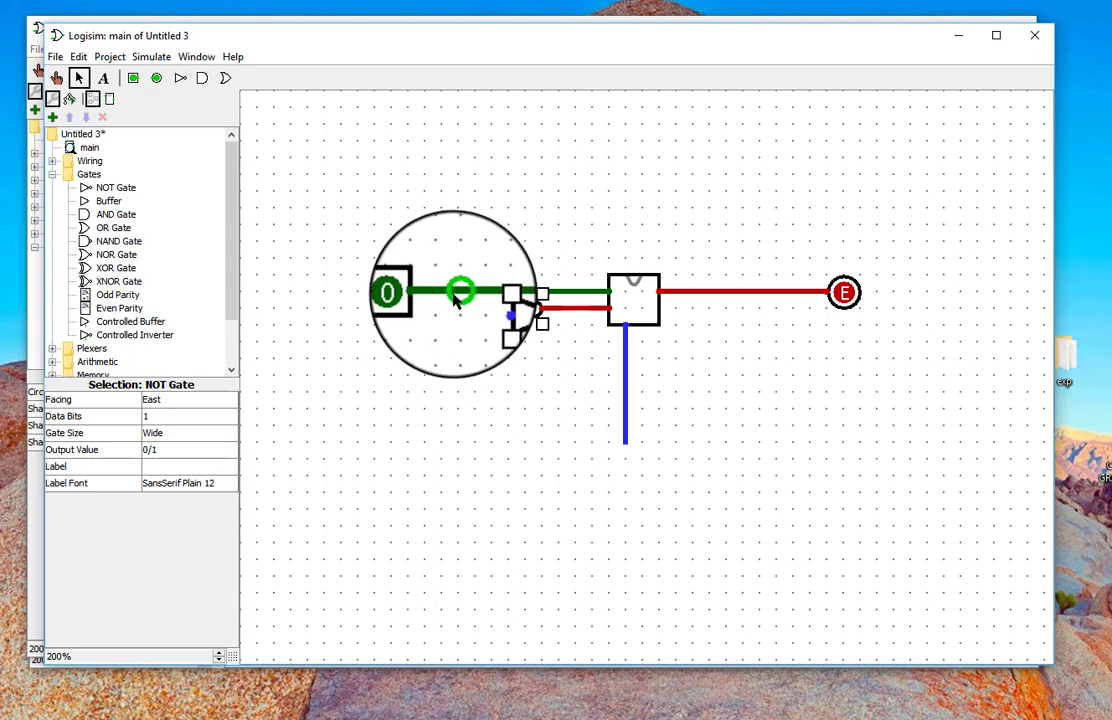
drag(458, 313, 491, 309)
click(474, 422)
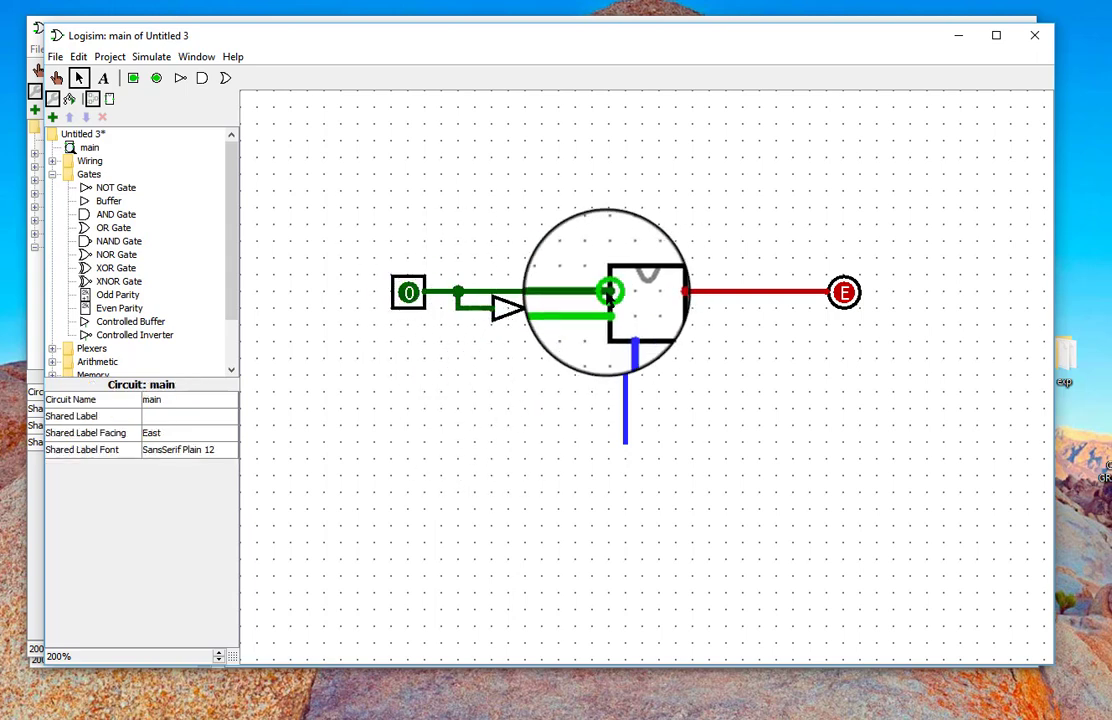
Step: Set the existing input pin to 1 and attach a north-facing input pin to the wire below the multiplexer
click(56, 77)
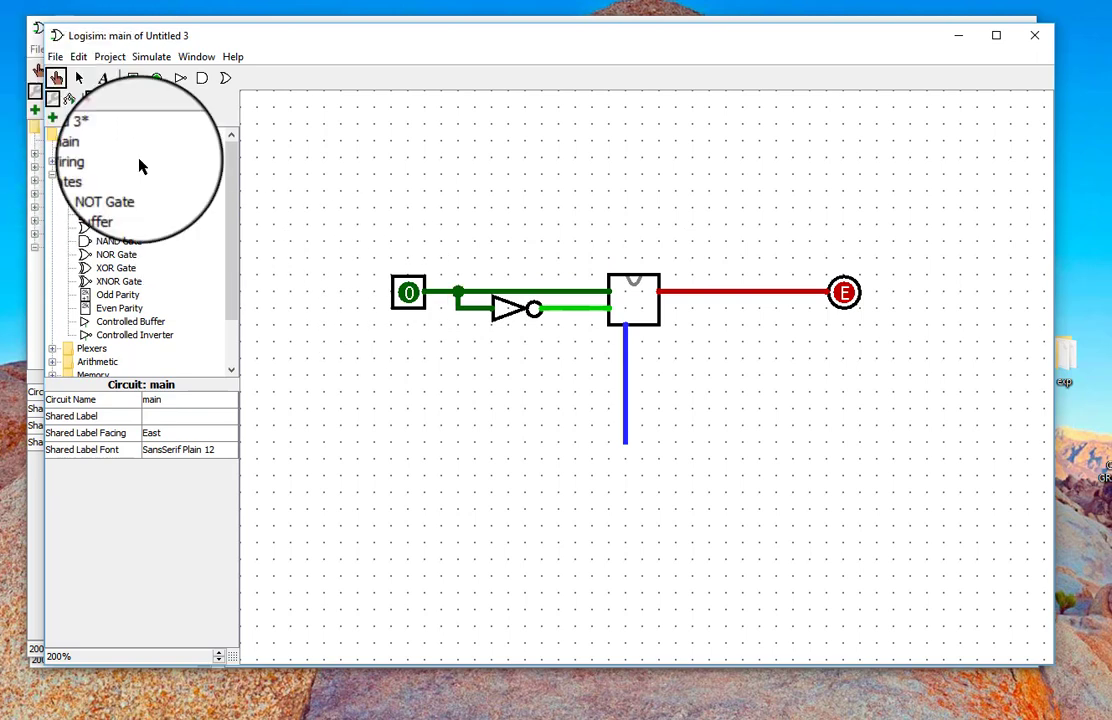
click(406, 297)
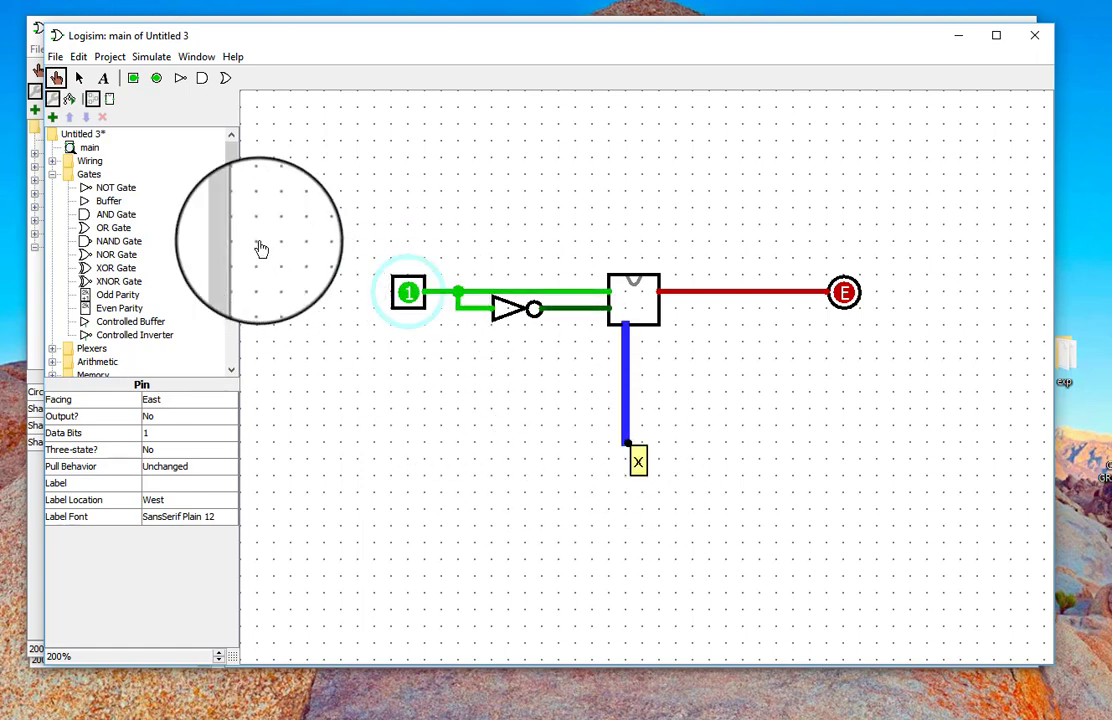
click(133, 78)
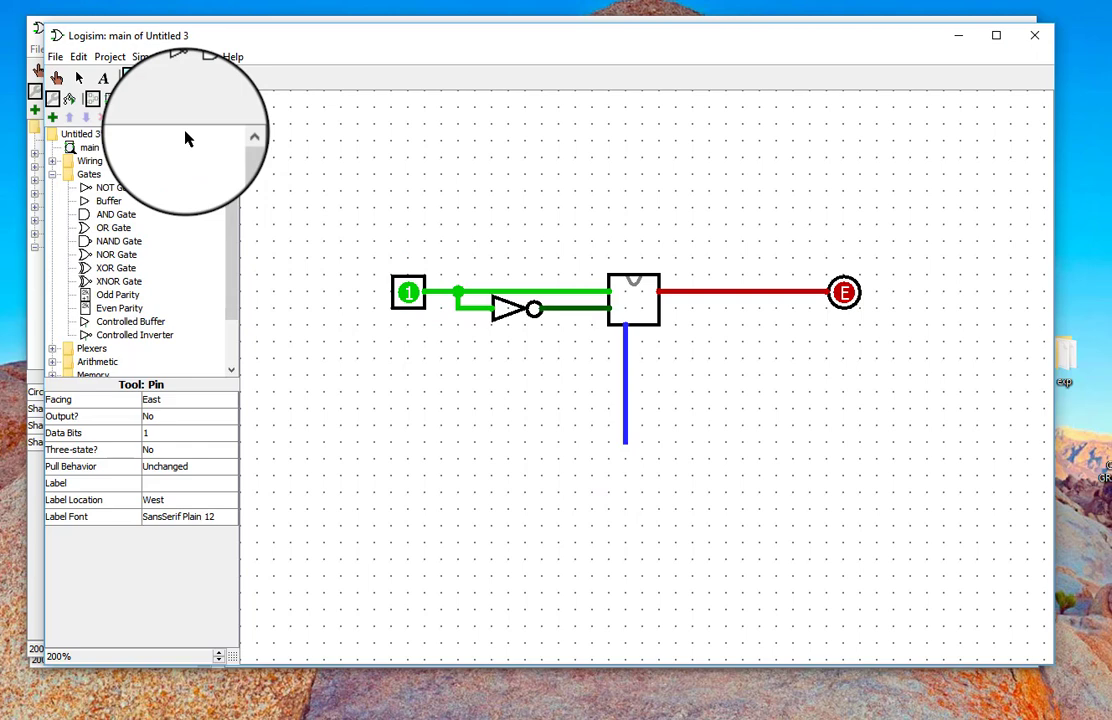
click(643, 472)
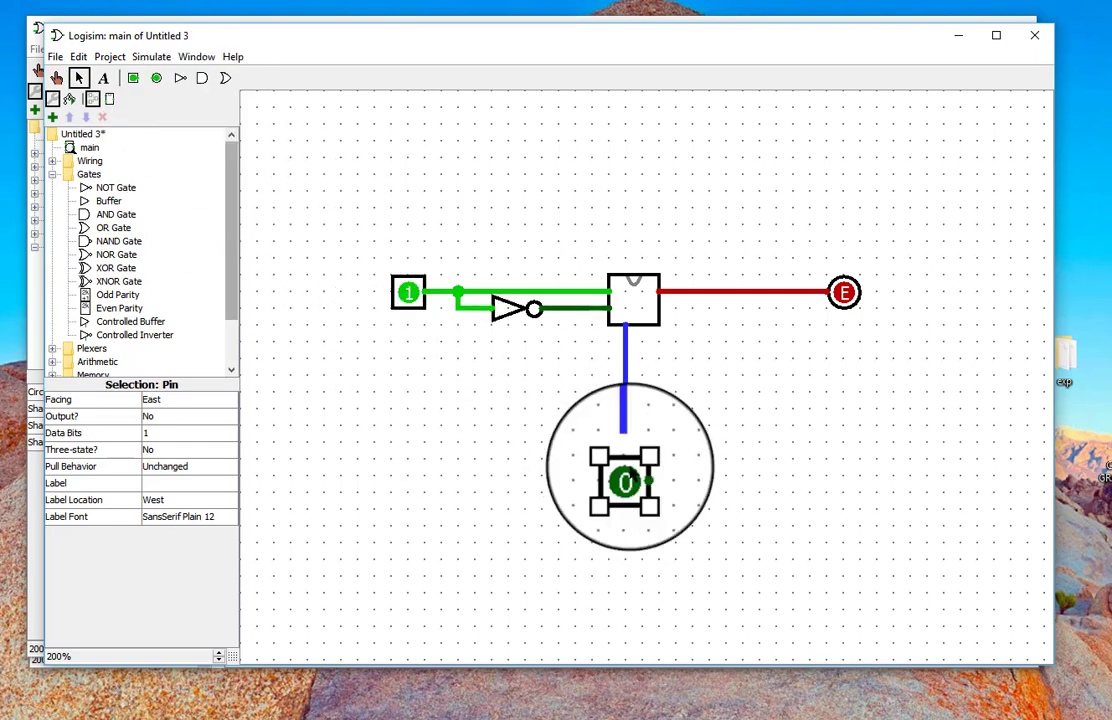
click(193, 404)
click(198, 414)
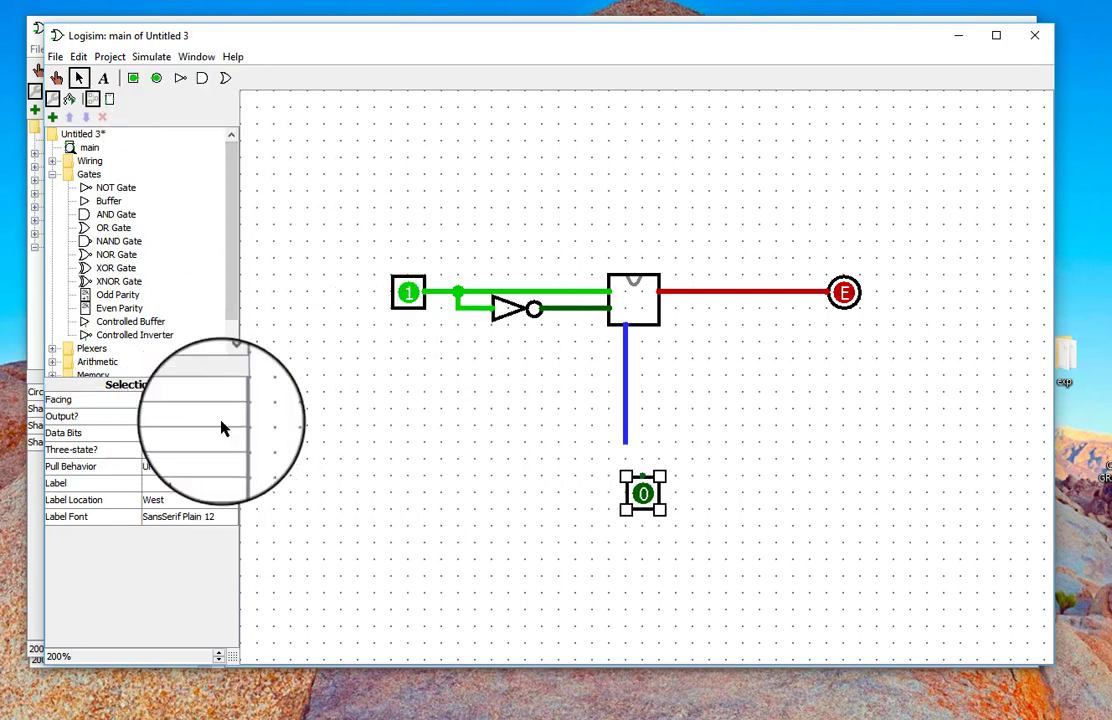
drag(627, 467, 626, 455)
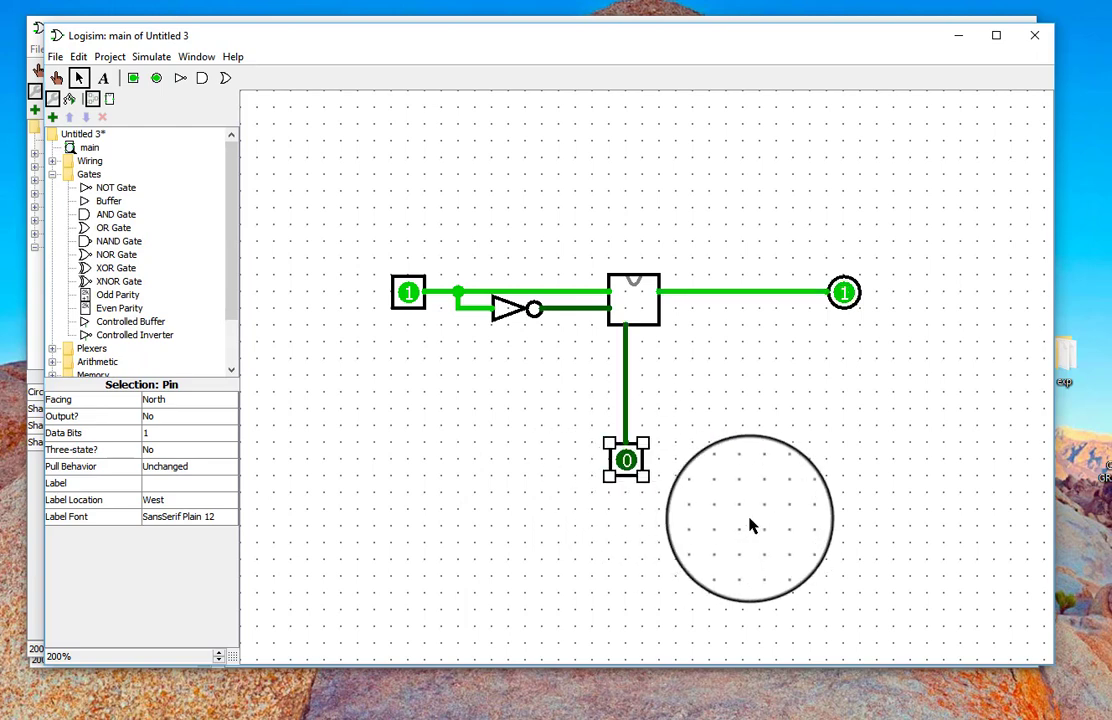
Step: Test the circuit by toggling the data input pin with the selector pin at 0 and at 1
click(56, 77)
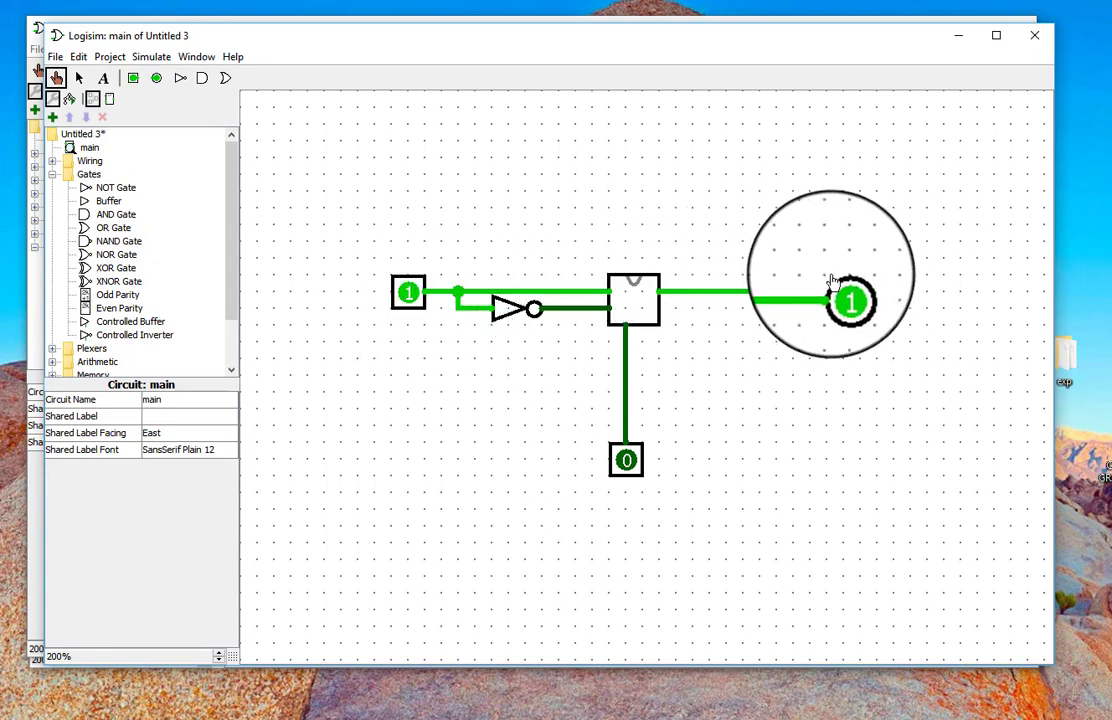
click(407, 300)
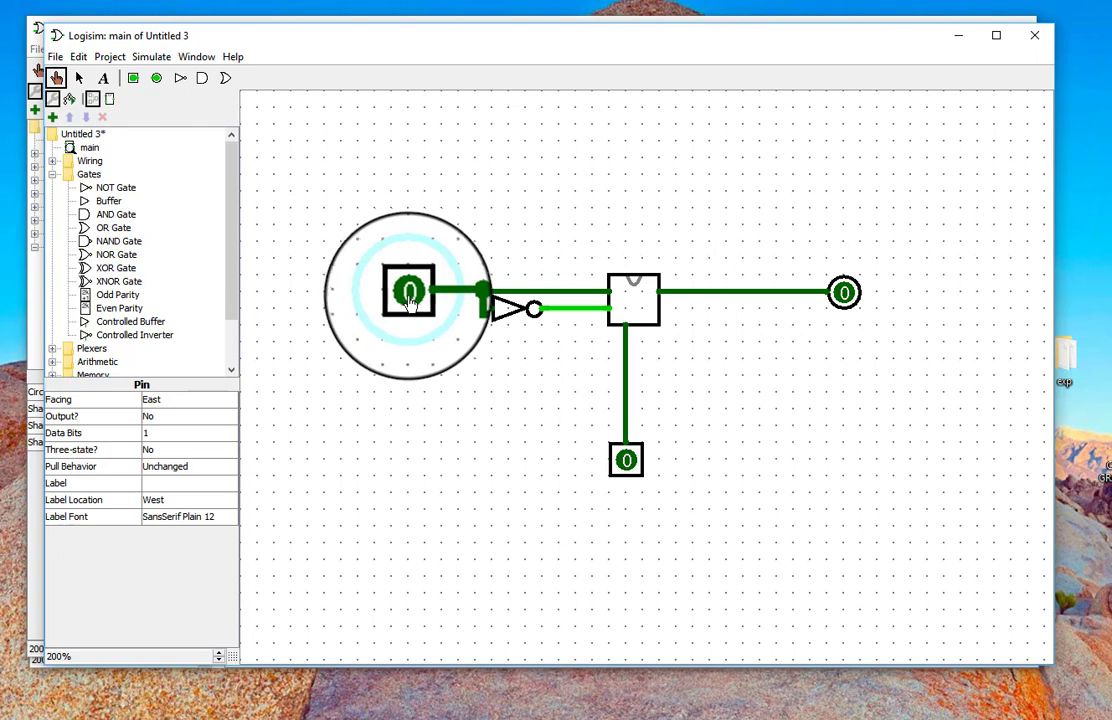
click(410, 302)
click(416, 304)
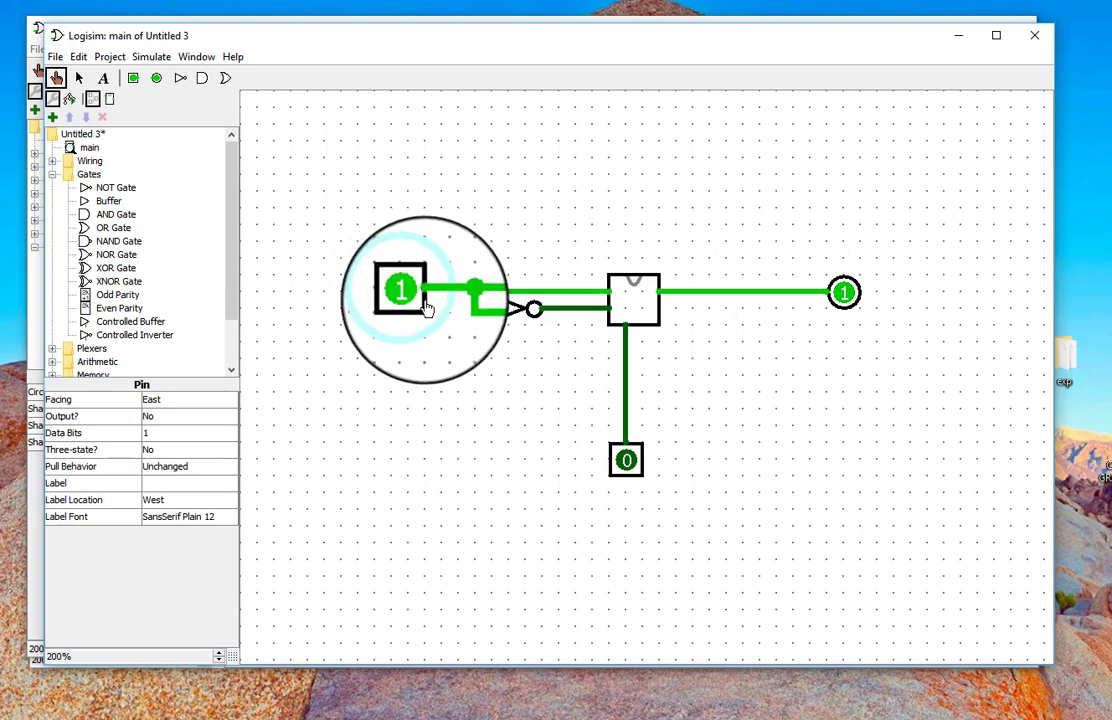
click(423, 303)
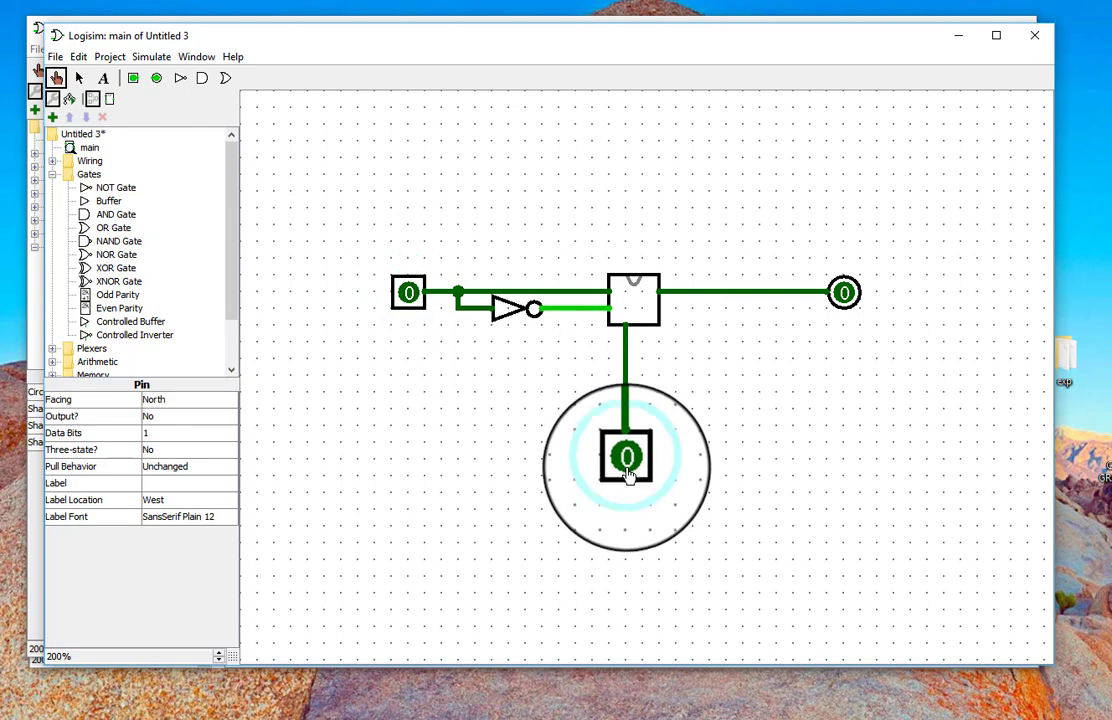
click(418, 294)
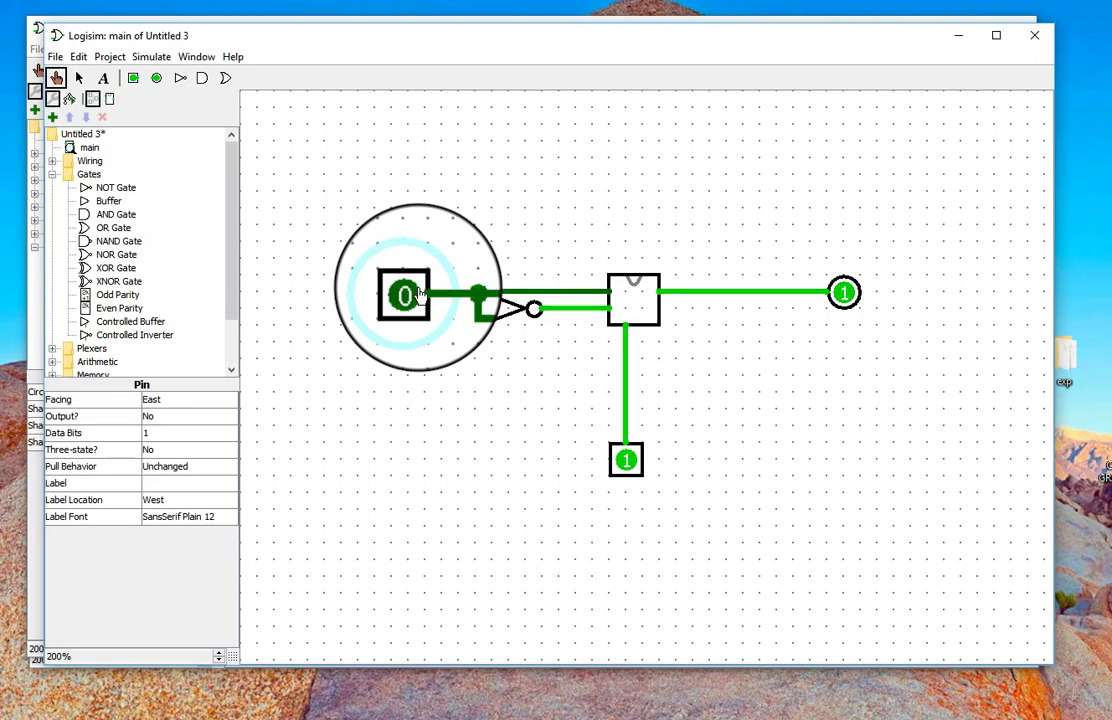
click(421, 294)
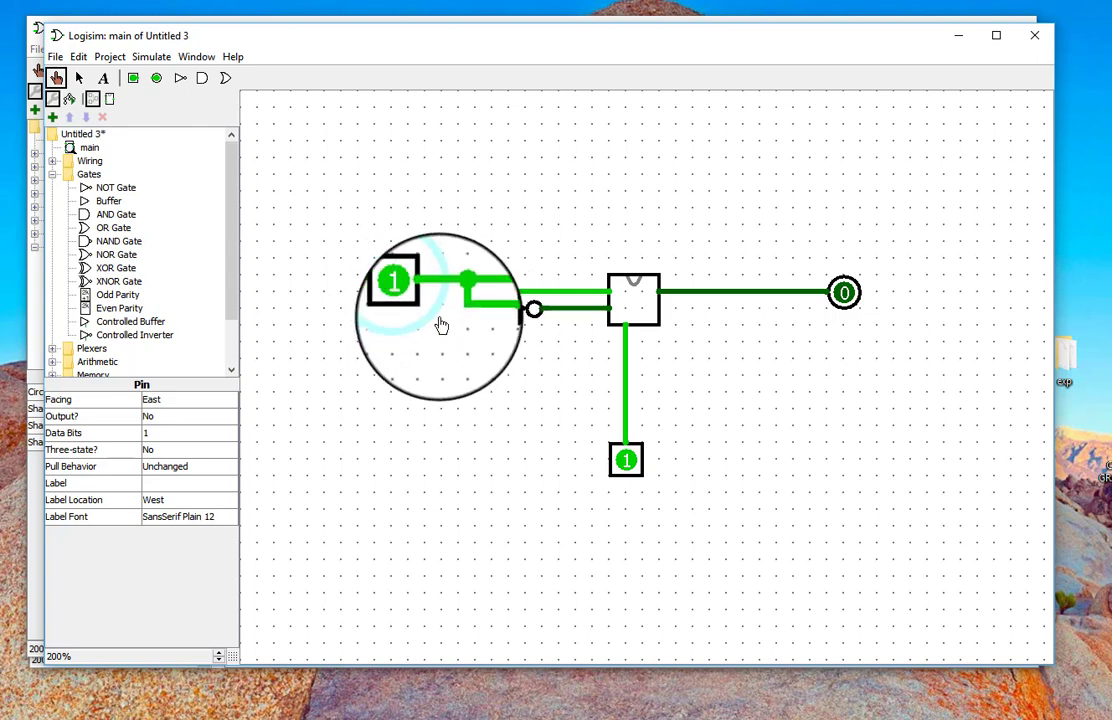
Step: Place a second MYMUX multiplexer above the circuit and extend wires from both its inputs, its selector port and its output
drag(236, 273, 230, 352)
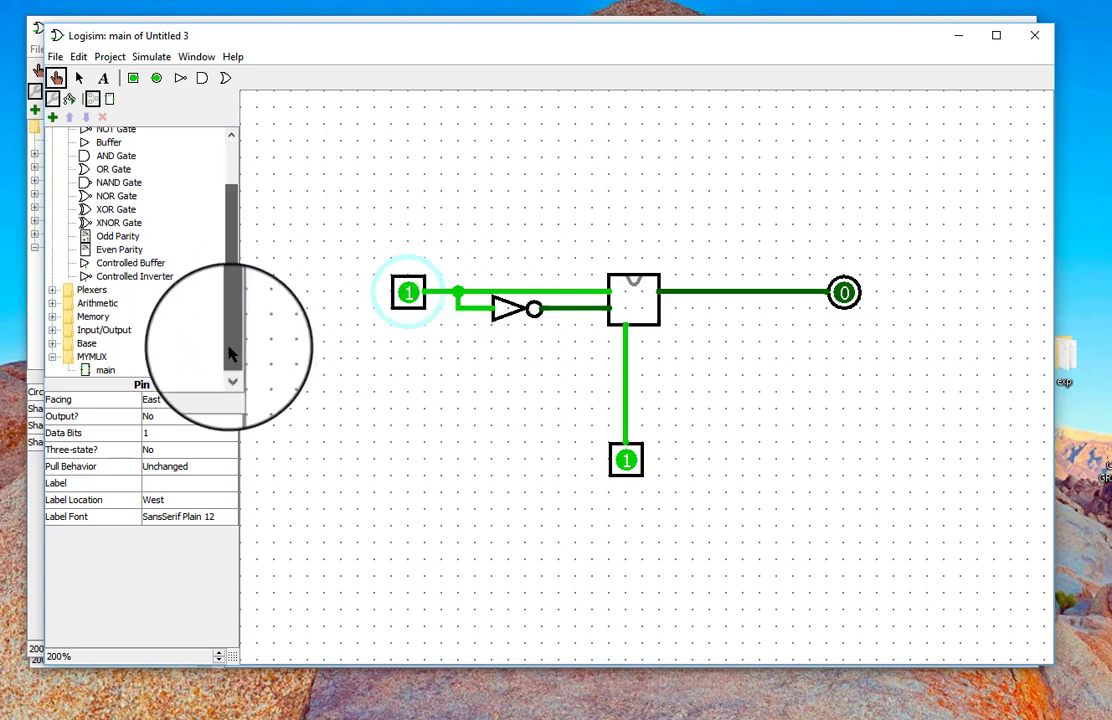
click(102, 370)
click(646, 156)
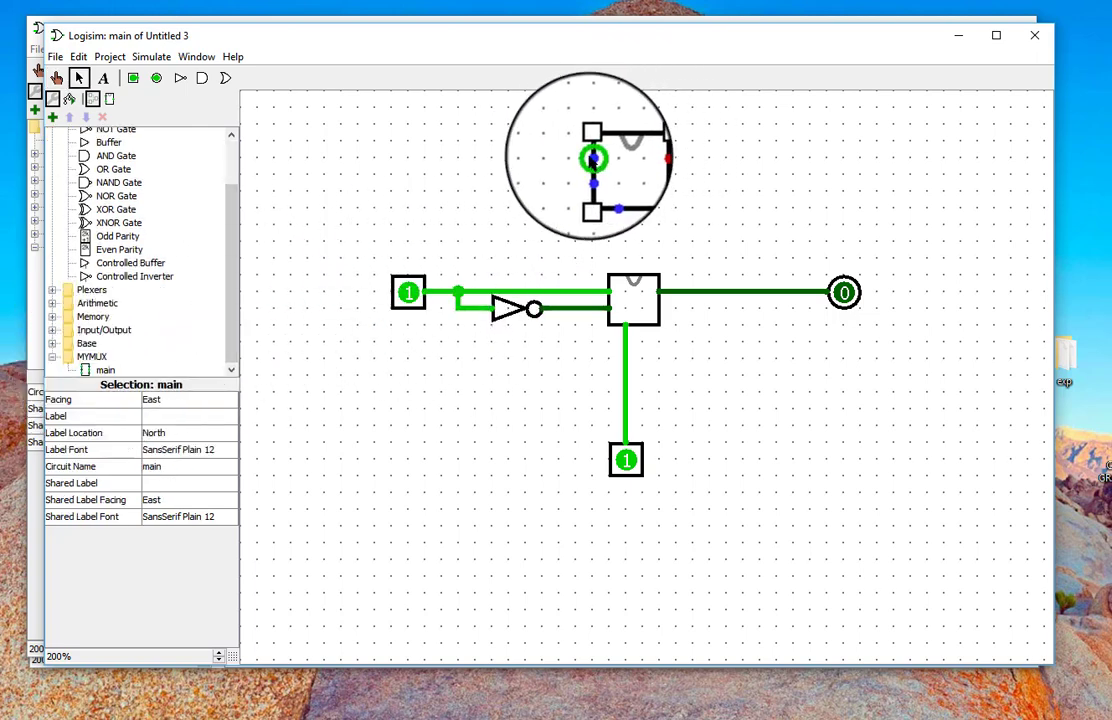
drag(591, 157, 490, 158)
drag(593, 176, 505, 174)
drag(605, 205, 608, 208)
drag(644, 157, 728, 157)
click(743, 366)
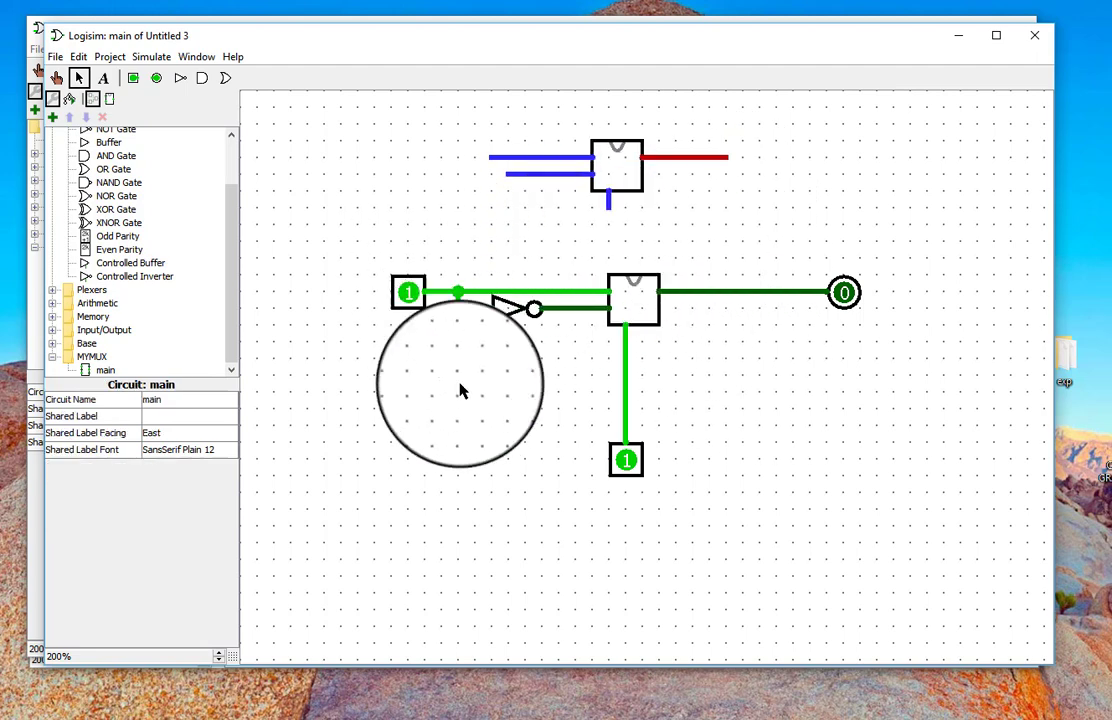
Step: Delete the extra multiplexer above the circuit together with its wires
drag(467, 117, 810, 228)
key(Delete)
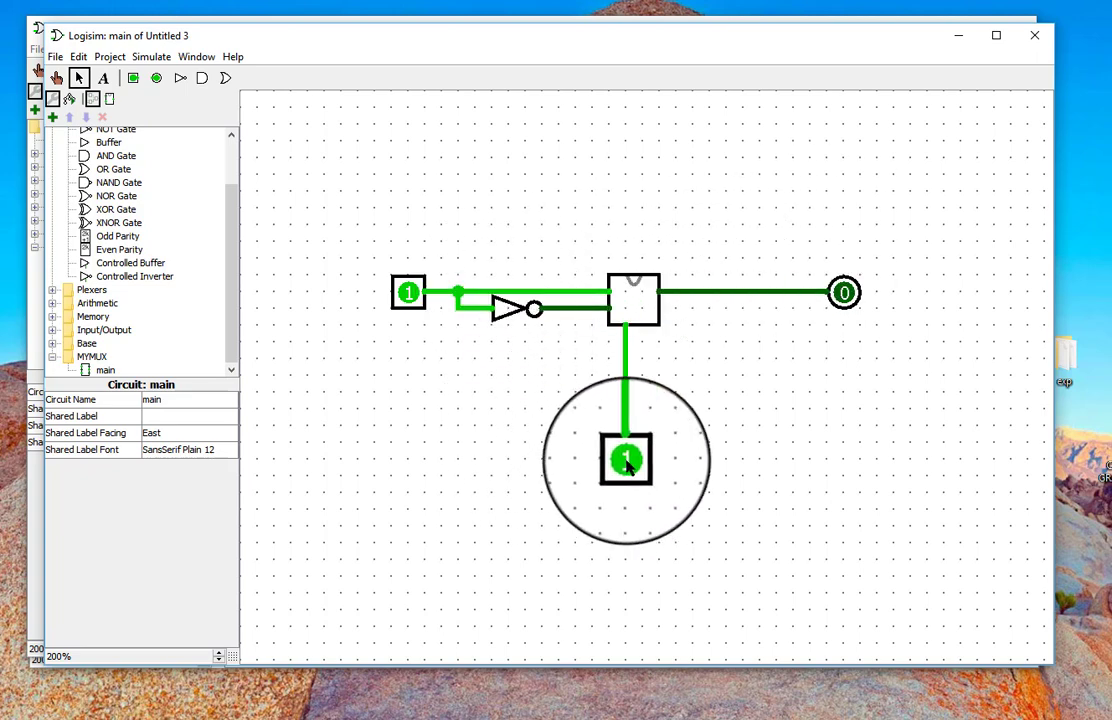
Step: Label the pin below the multiplexer "invert" and the data input pin "in"
click(408, 292)
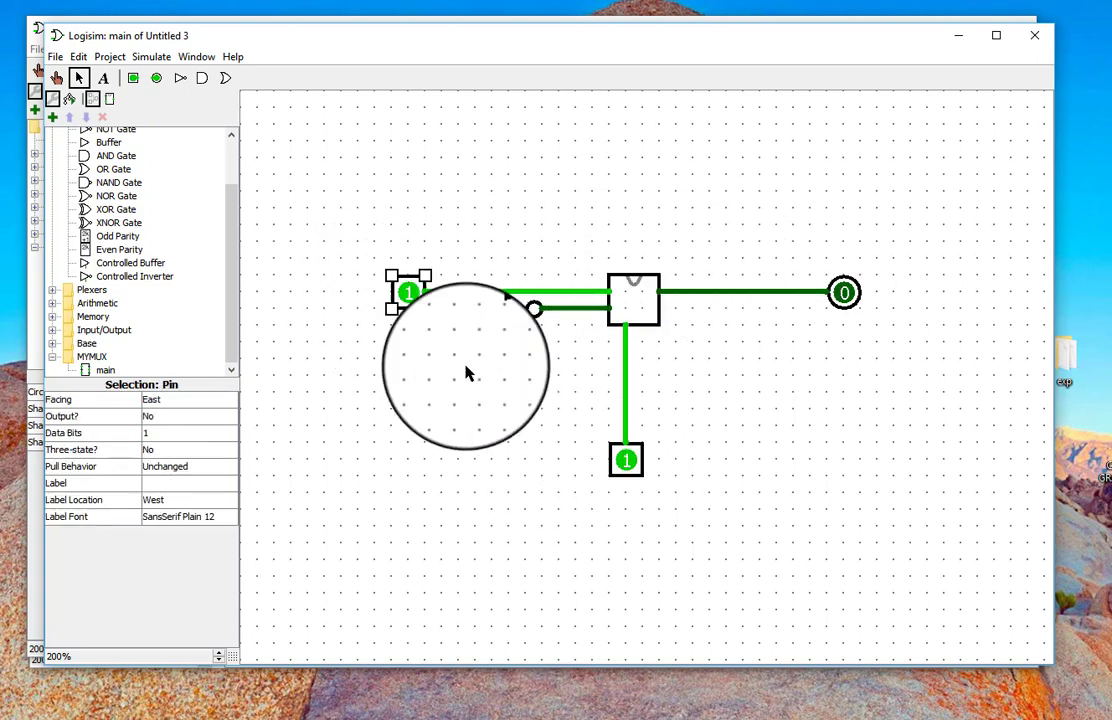
click(173, 484)
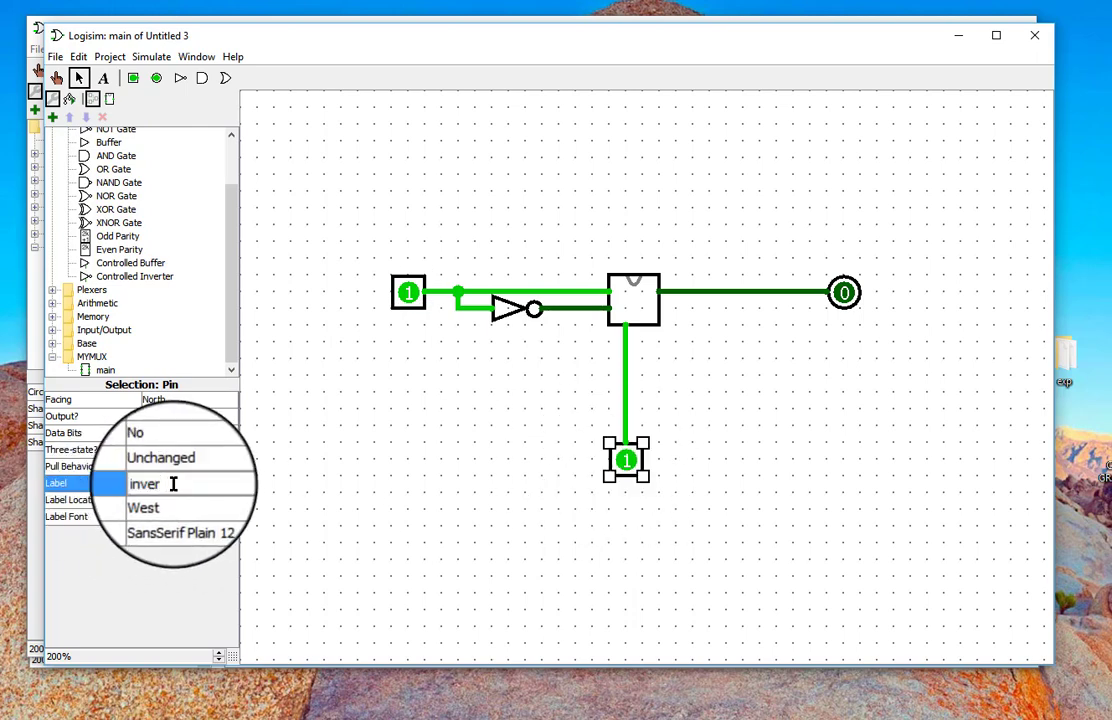
text(invert)
key(Return)
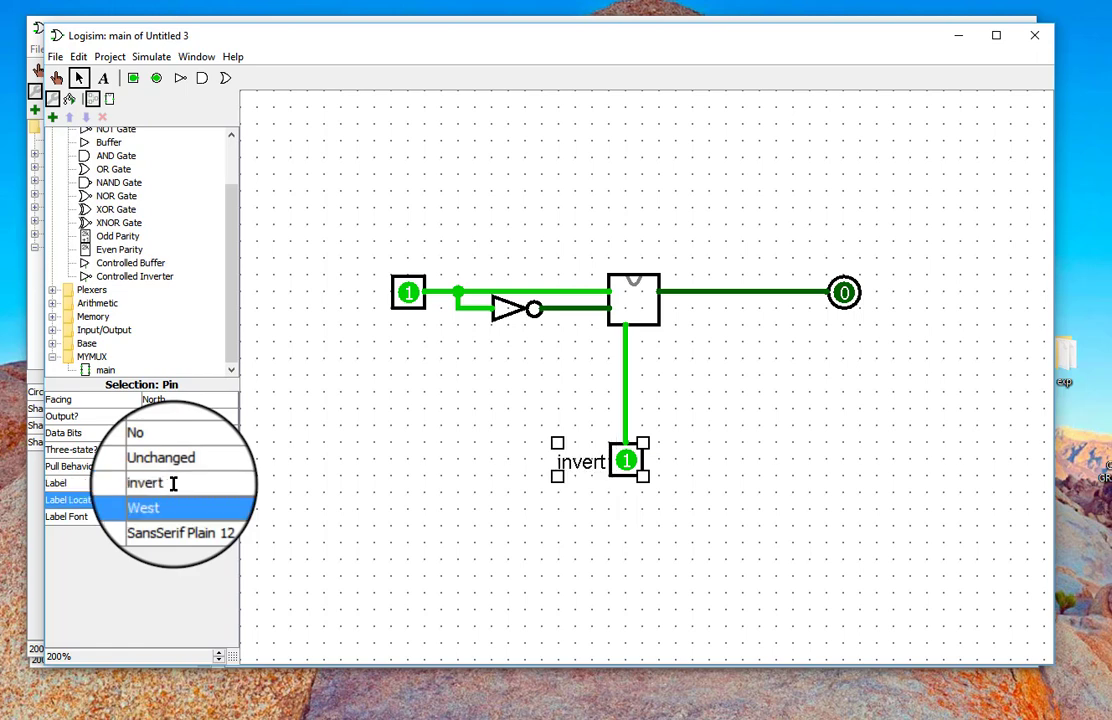
click(408, 292)
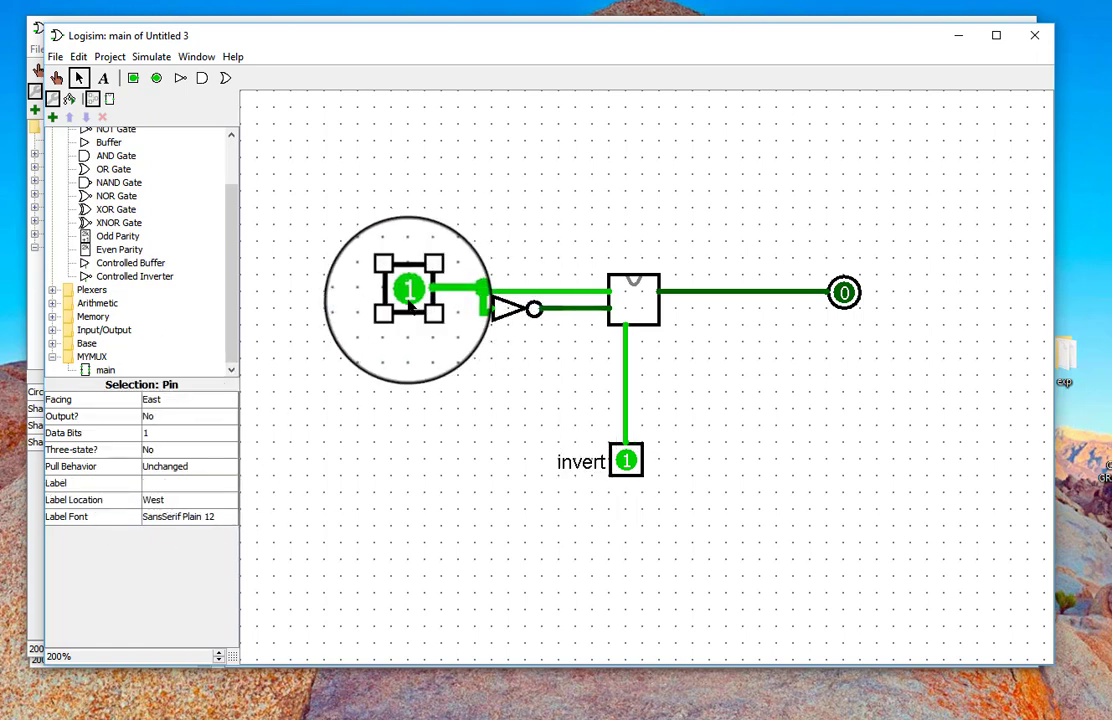
click(170, 484)
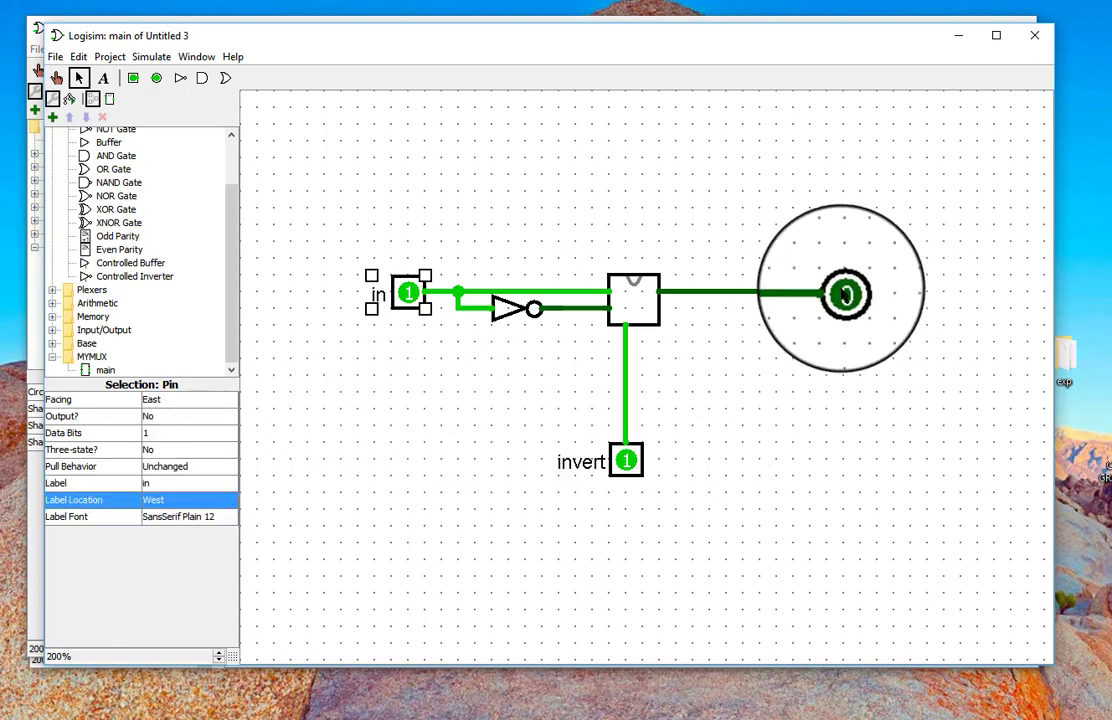
Step: Move the output pin closer to the multiplexer and label it "out"
drag(845, 293, 728, 291)
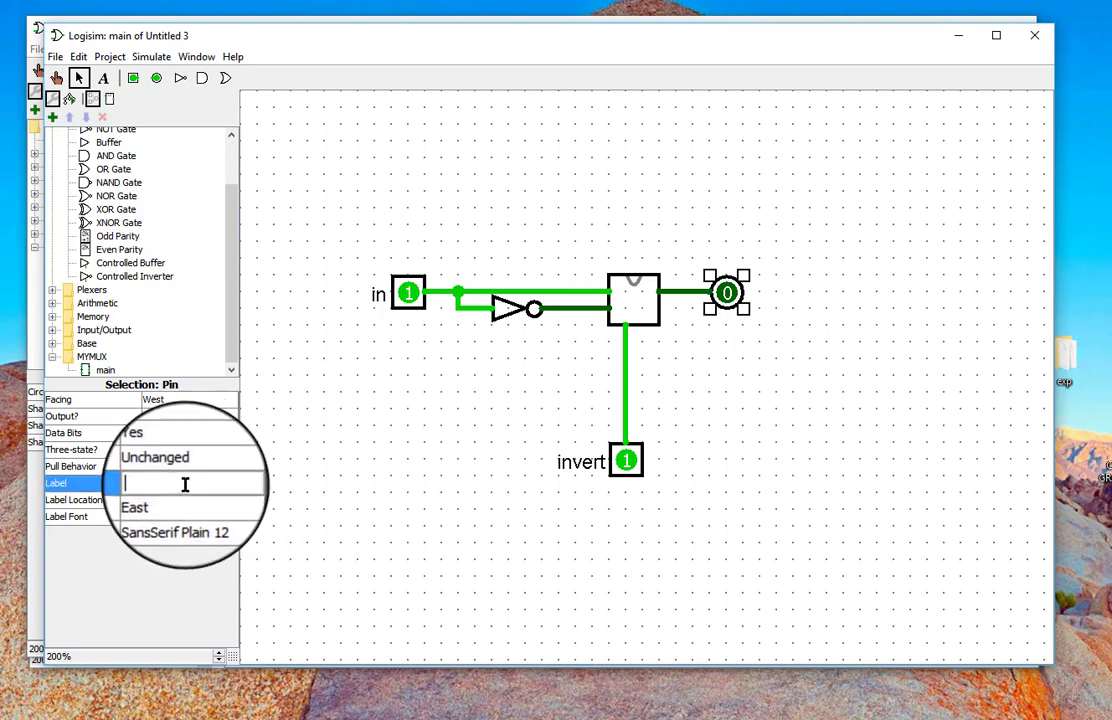
key(Return)
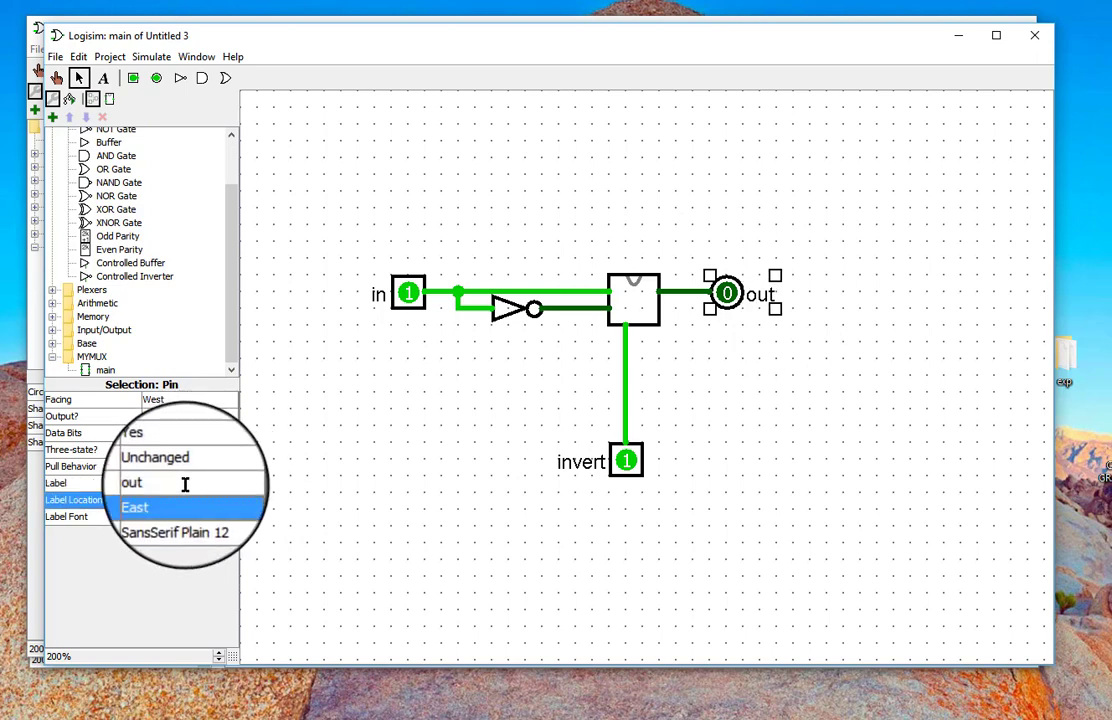
click(514, 524)
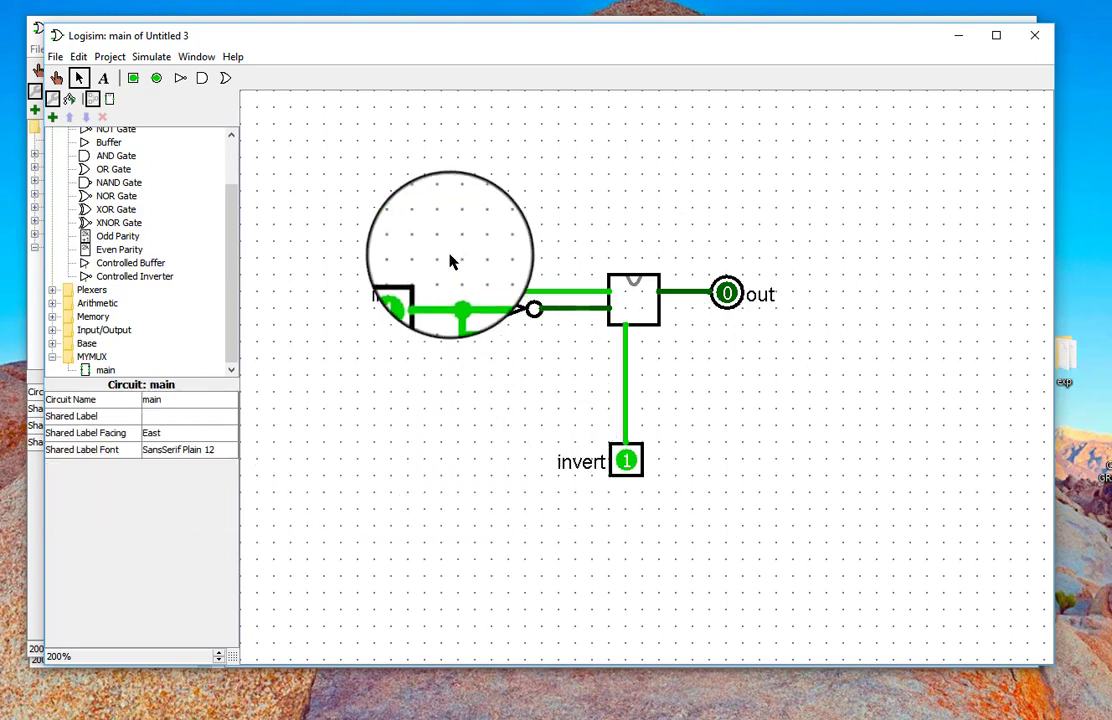
Step: Save the finished circuit as a new project file named myinverter'
drag(432, 233, 712, 407)
click(660, 490)
click(55, 56)
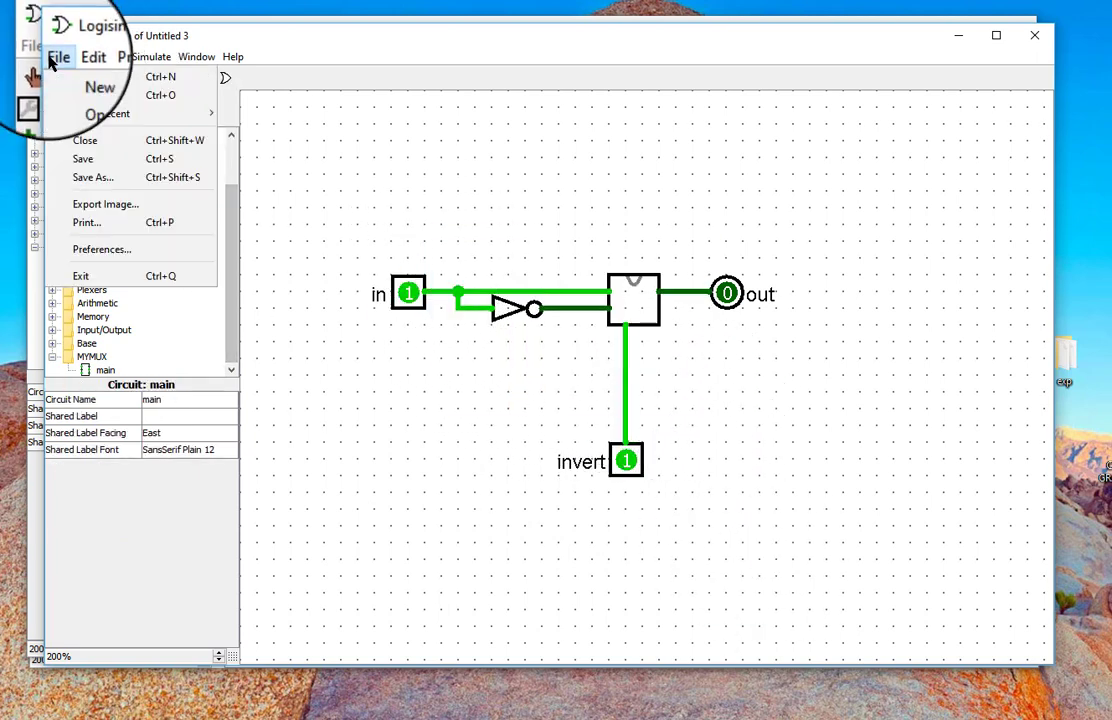
click(84, 177)
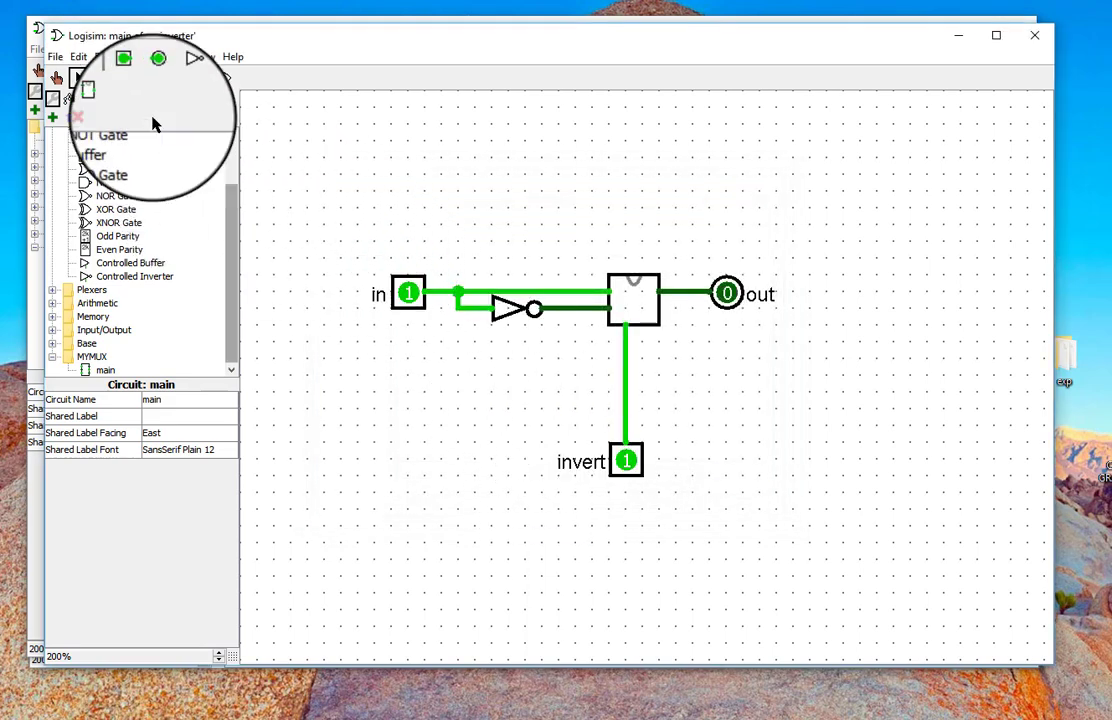
Step: Load myinverter'.circ into the project as a Logisim library
click(114, 56)
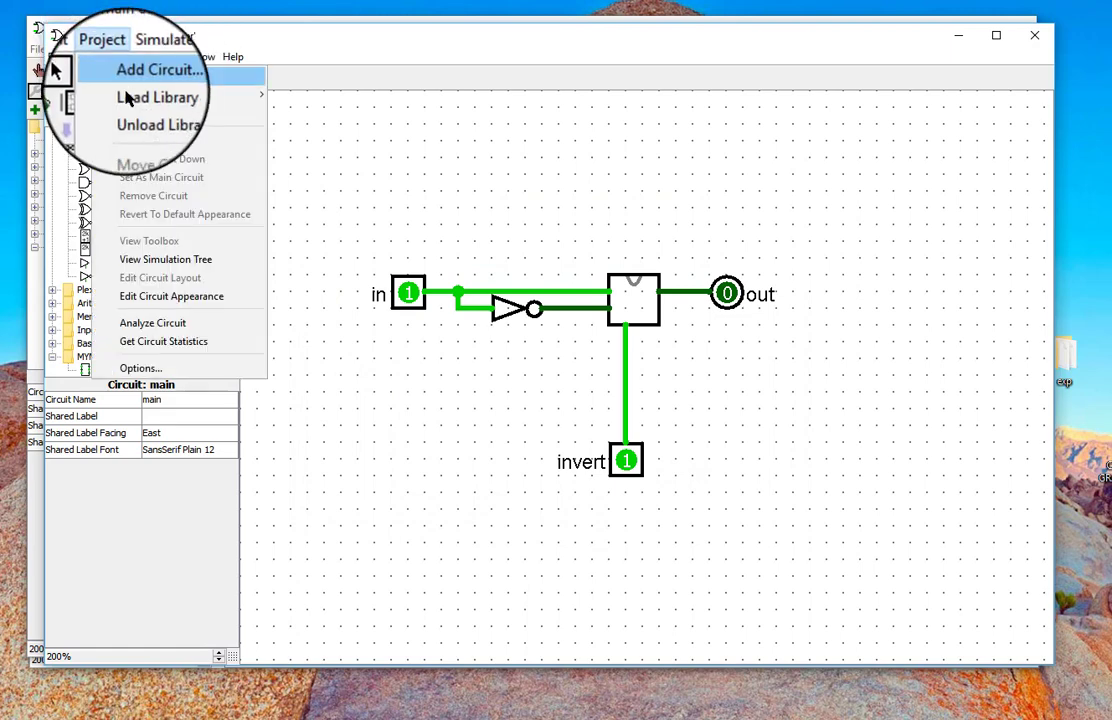
mouse_move(127, 95)
click(310, 113)
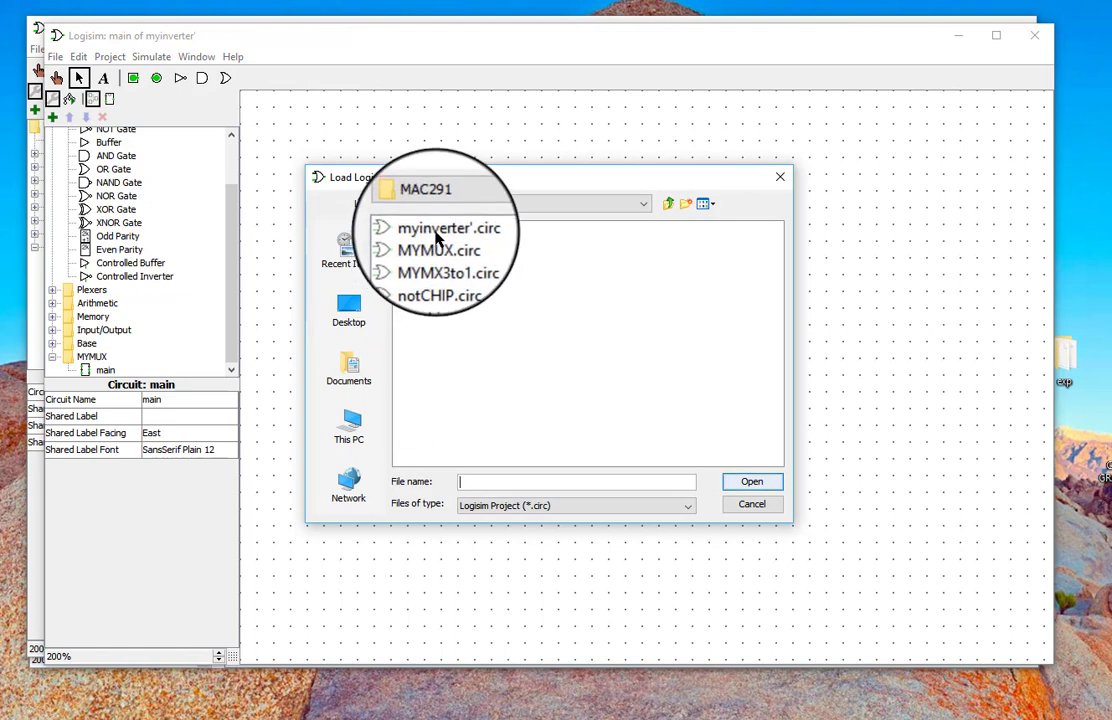
click(436, 230)
click(752, 482)
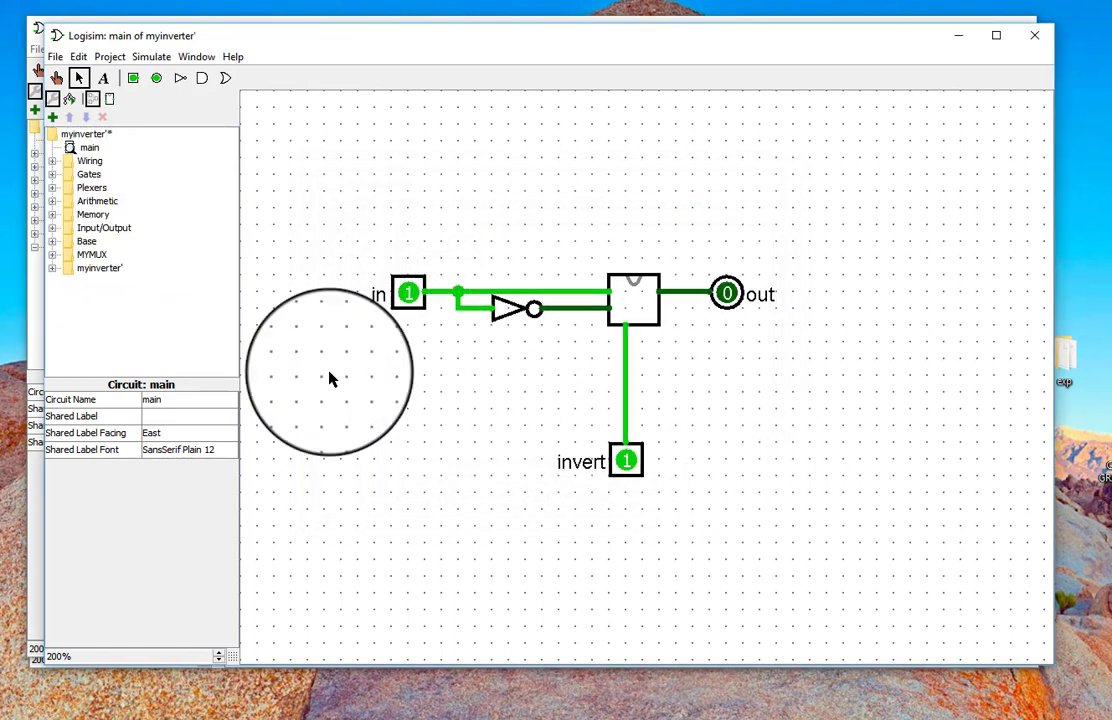
Step: Place the myinverter' library's main component to the lower right of the circuit and extend wires from its three ports
click(52, 268)
click(105, 281)
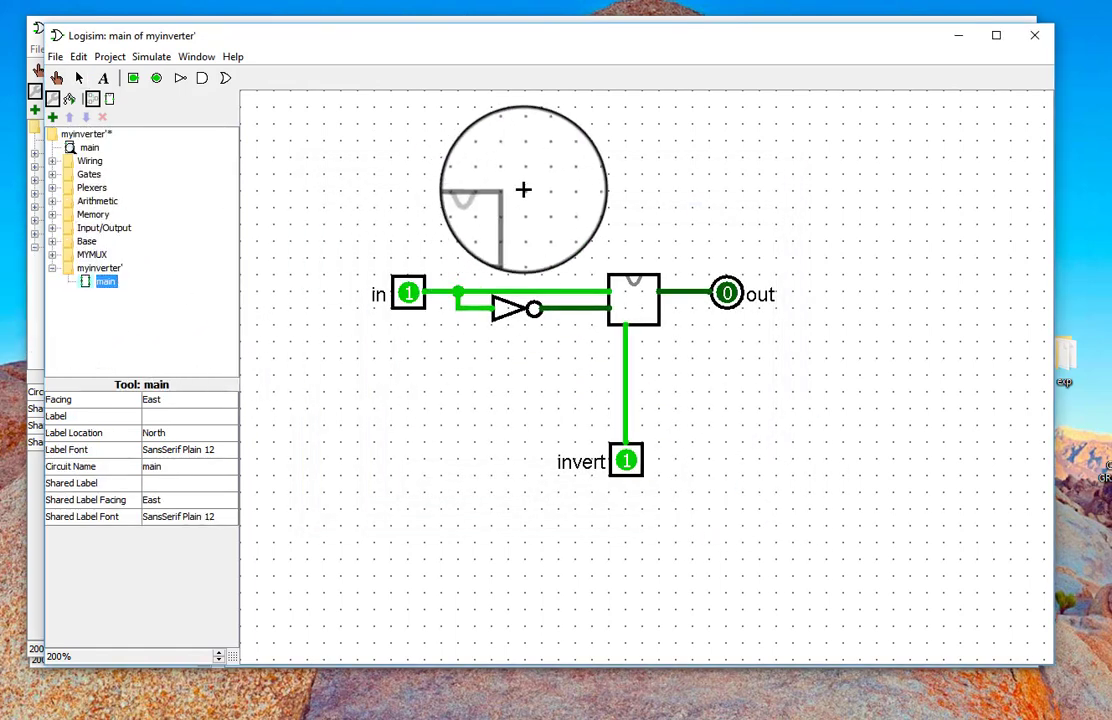
click(540, 178)
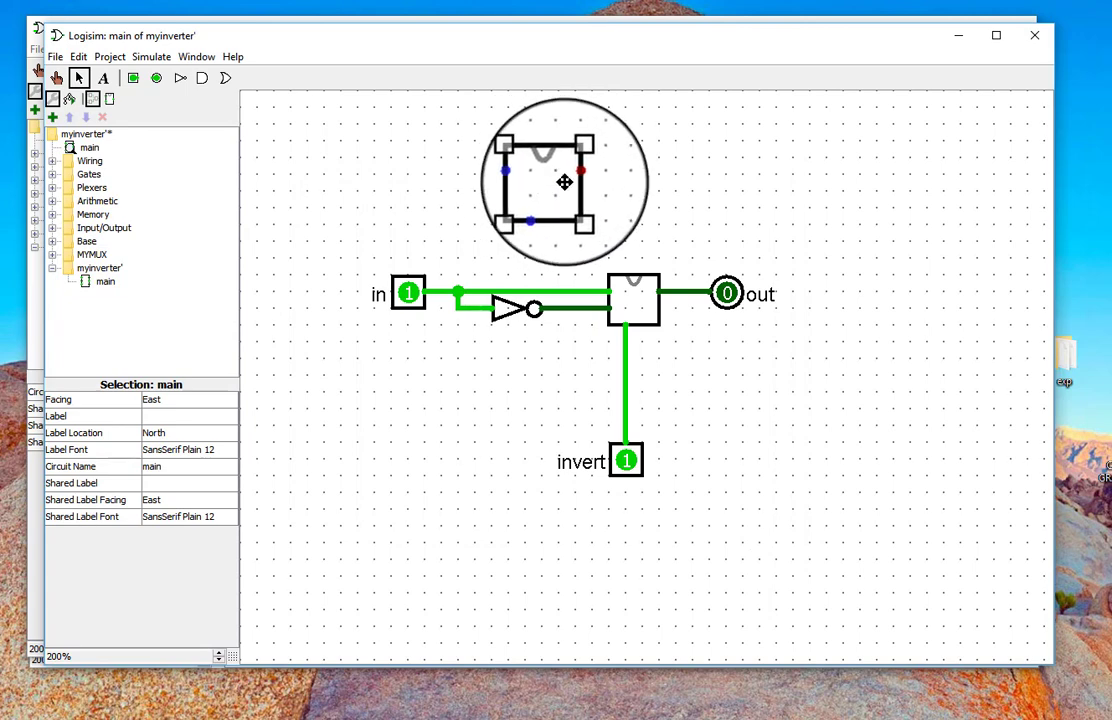
mouse_move(565, 182)
mouse_down()
mouse_move(846, 437)
mouse_move(757, 423)
mouse_up()
drag(844, 461, 844, 526)
drag(877, 425, 928, 425)
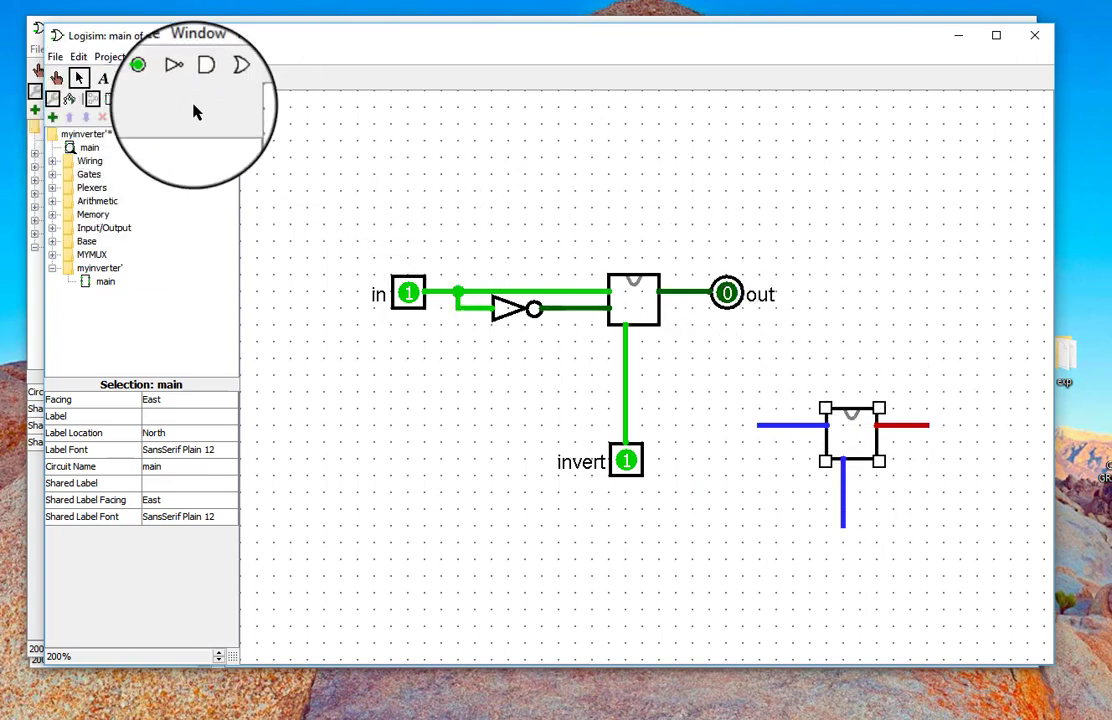
Step: Attach an output pin and an input pin to the horizontal wires of the new inverter component
click(156, 77)
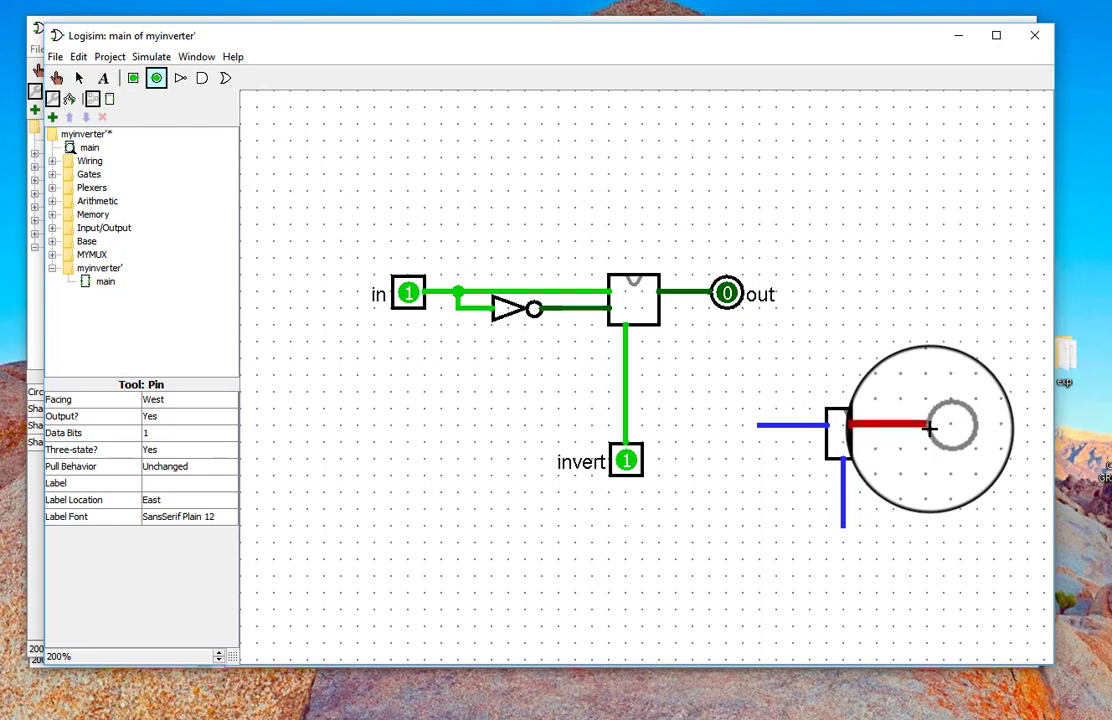
click(928, 425)
click(133, 77)
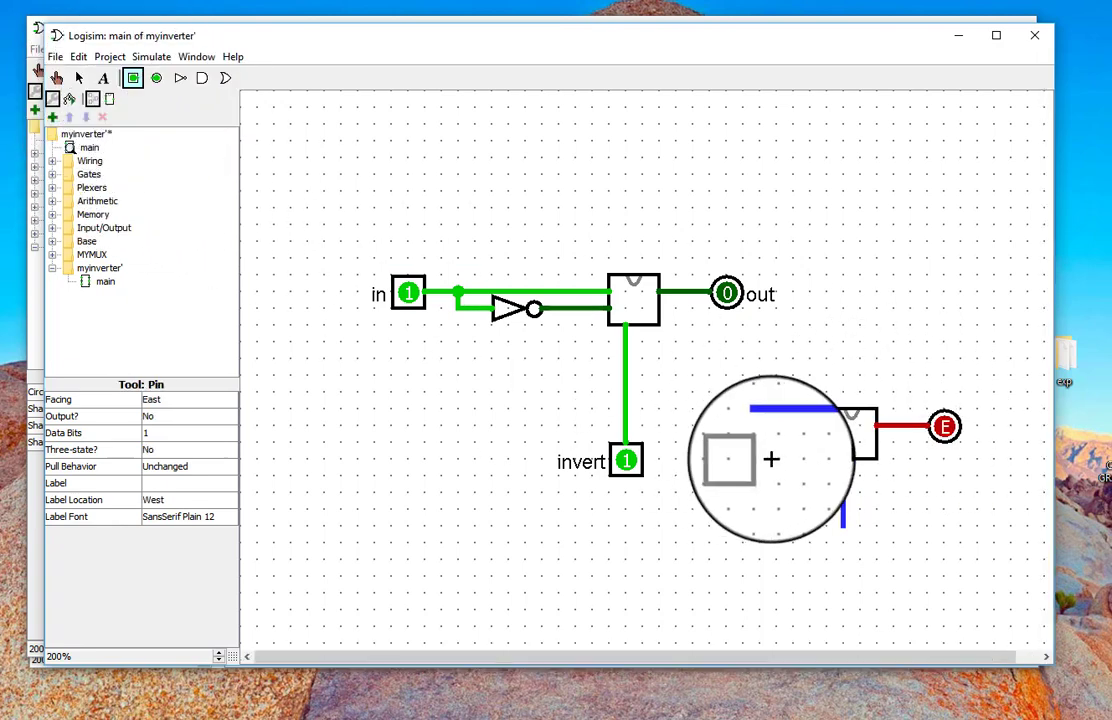
click(760, 427)
Step: Duplicate the "invert" pin and attach the copy to the wire below the inverter component
click(622, 462)
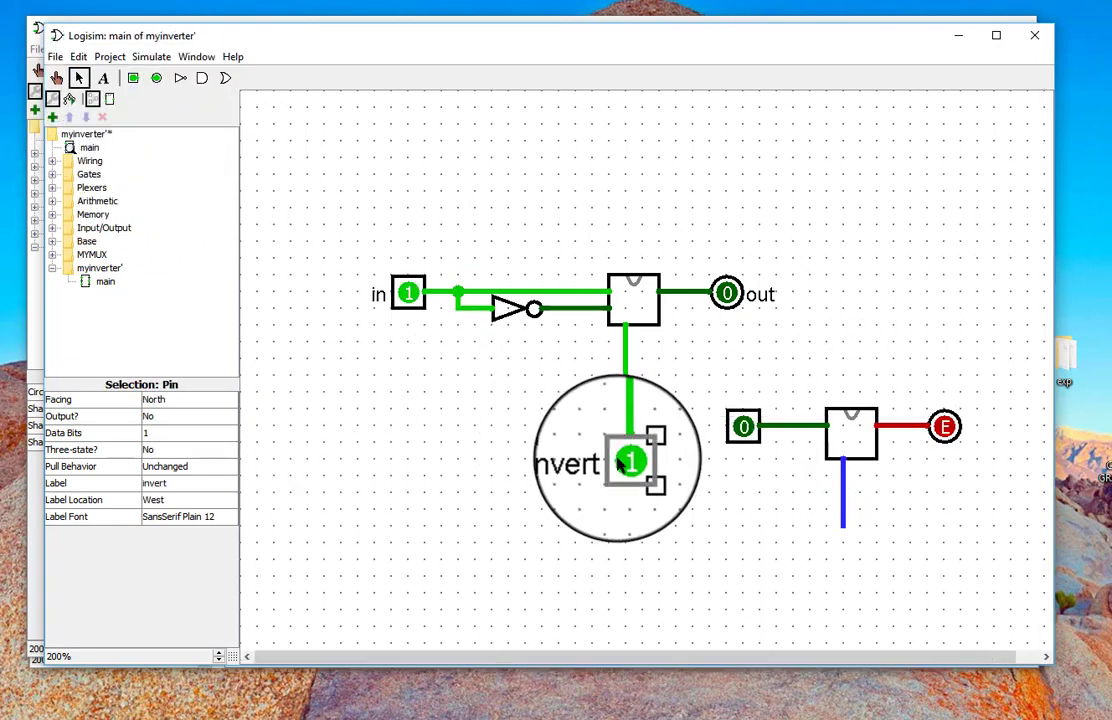
click(639, 553)
mouse_move(631, 470)
mouse_down()
mouse_move(651, 493)
mouse_move(864, 573)
mouse_move(844, 571)
mouse_up()
mouse_move(646, 470)
mouse_down()
mouse_move(718, 551)
mouse_move(844, 524)
mouse_move(846, 535)
mouse_up()
click(730, 566)
Step: Test the inverter component by toggling its data input with the invert pin at 1 and at 0
click(56, 77)
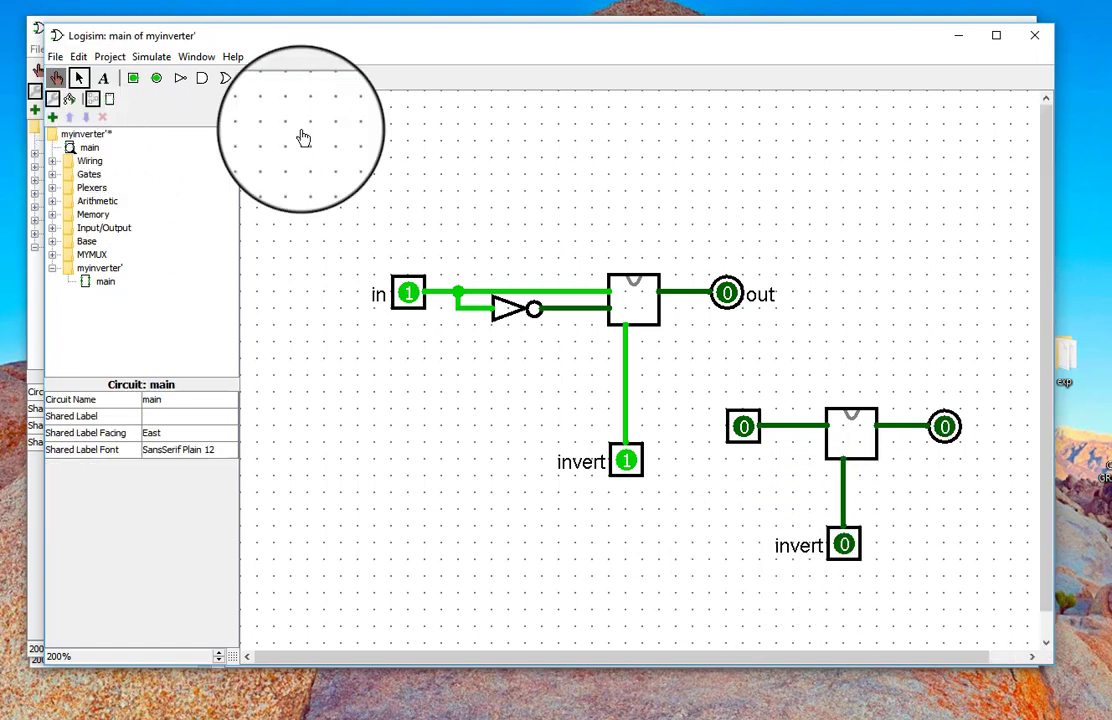
click(845, 546)
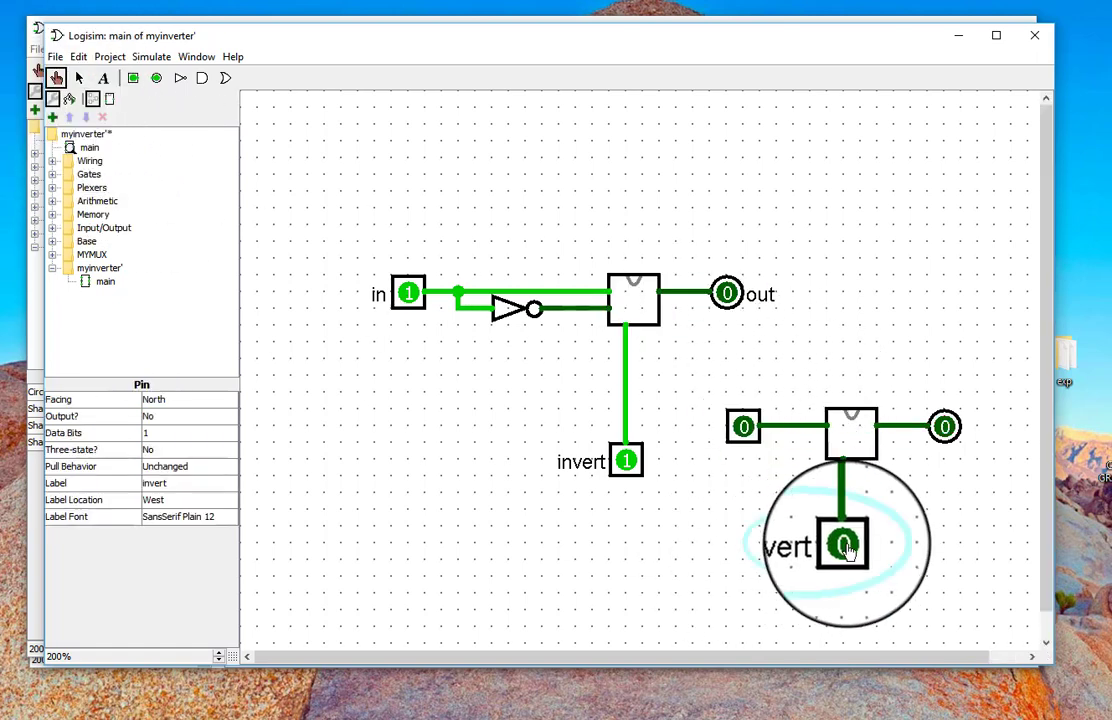
click(743, 428)
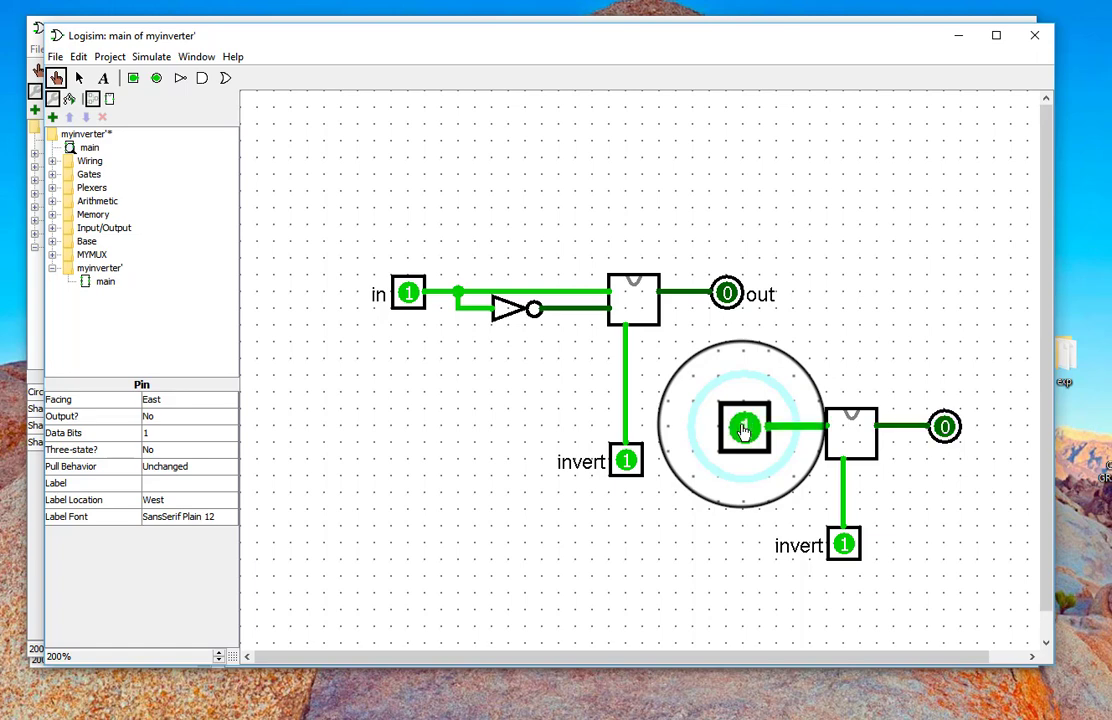
click(743, 428)
click(844, 544)
click(743, 428)
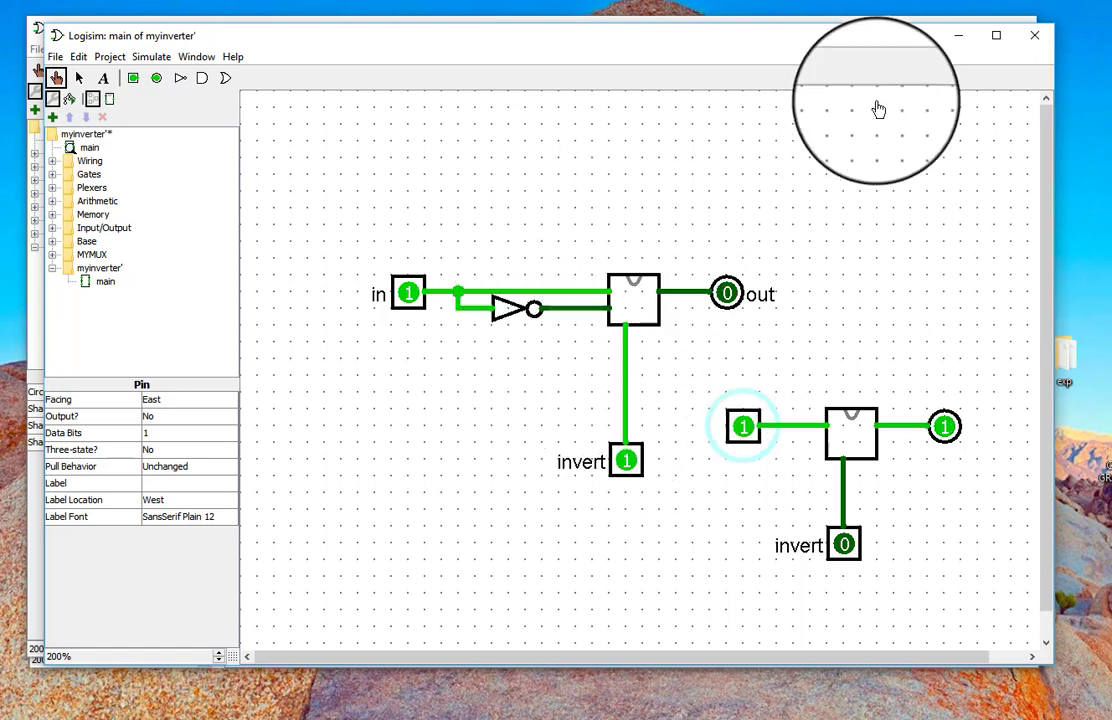
Step: Close the myinverter' and Untitled 2 project windows, discarding their unsaved changes
click(1035, 38)
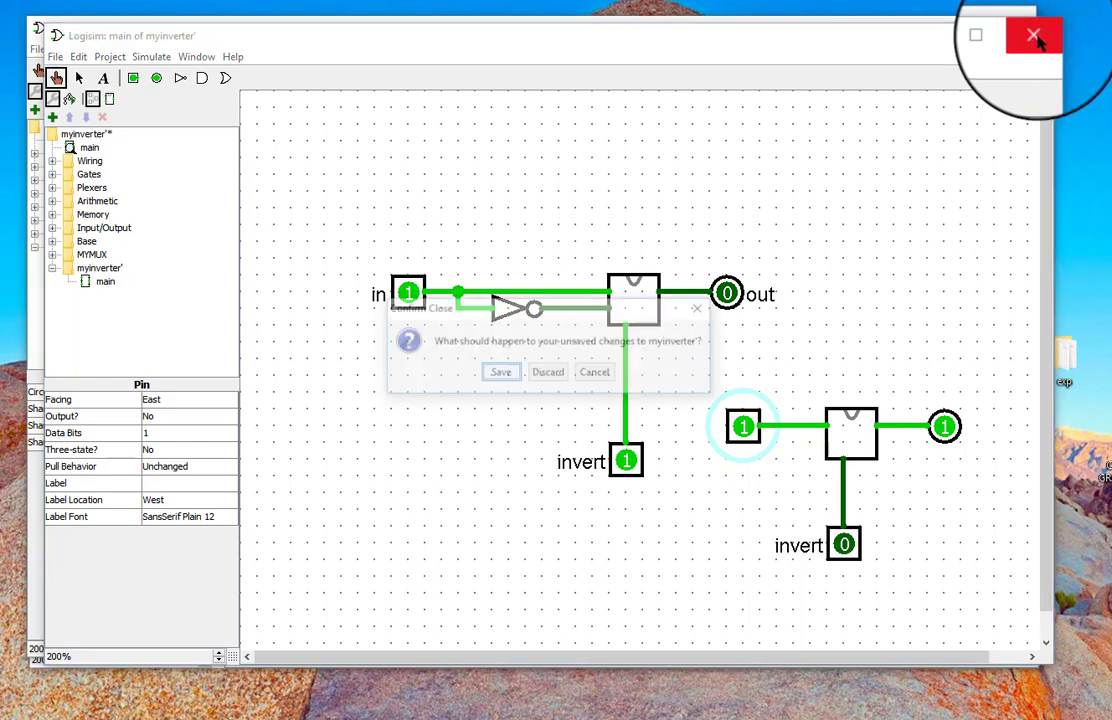
click(546, 376)
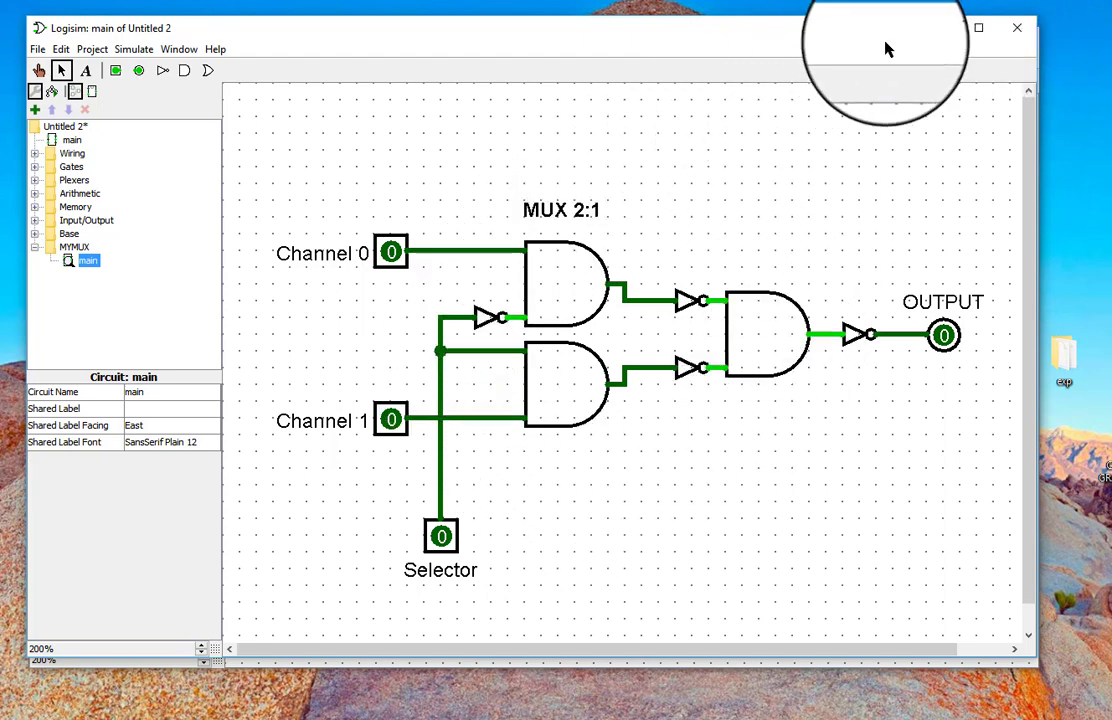
drag(886, 40, 886, 55)
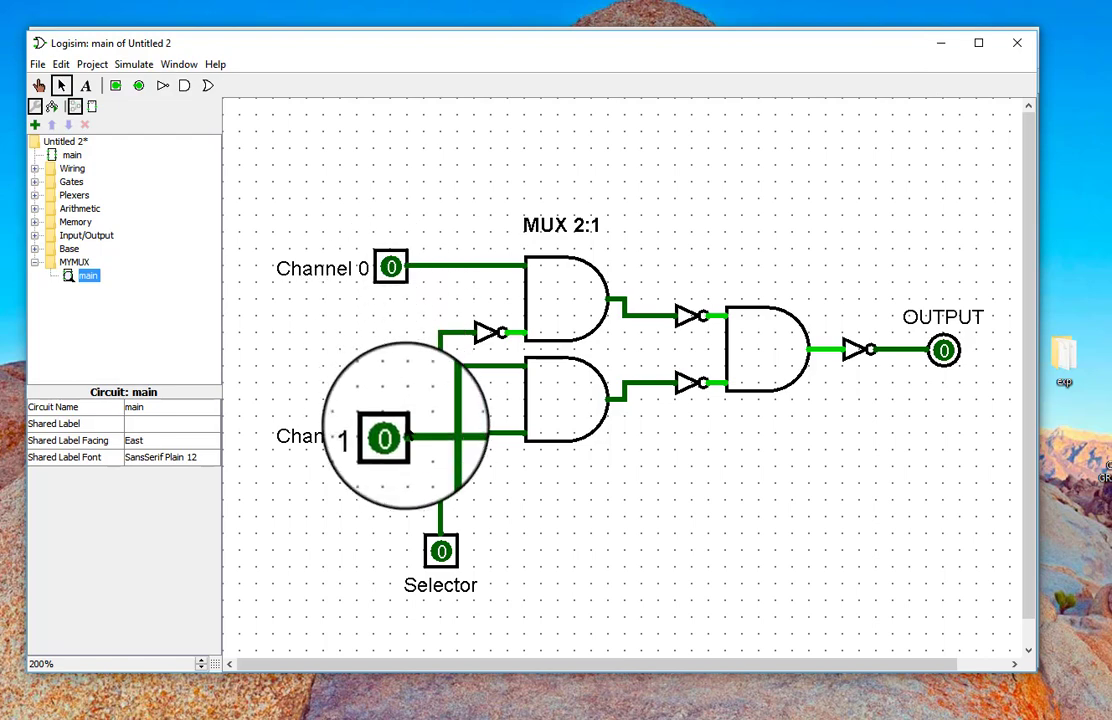
click(1018, 46)
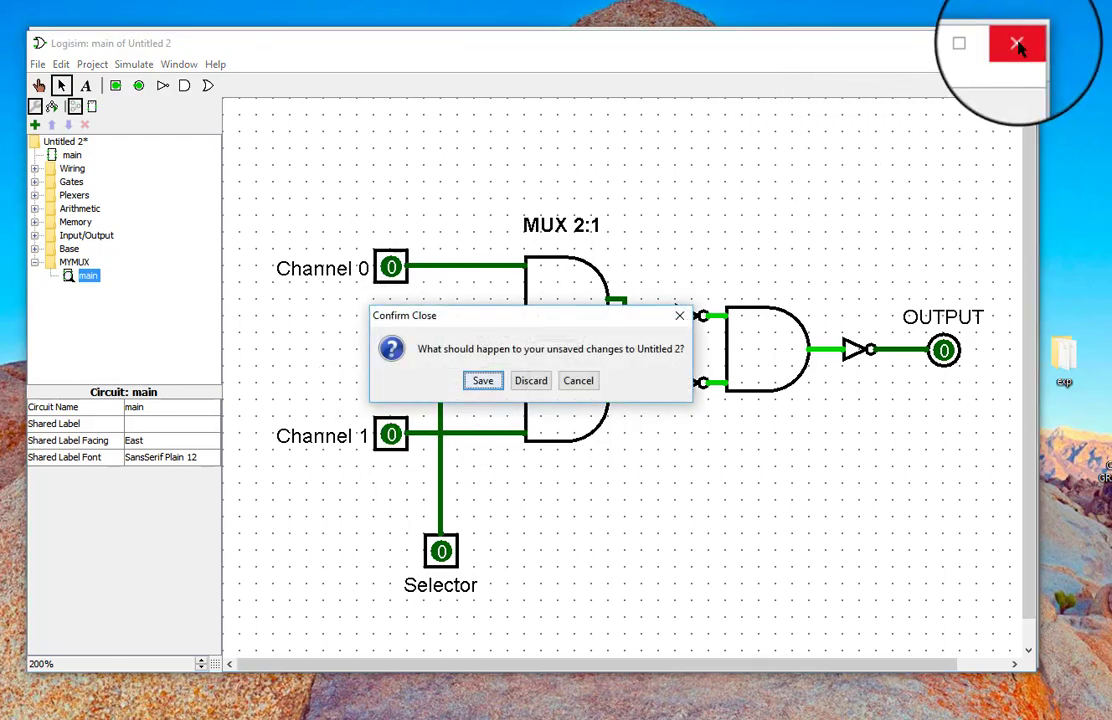
click(528, 384)
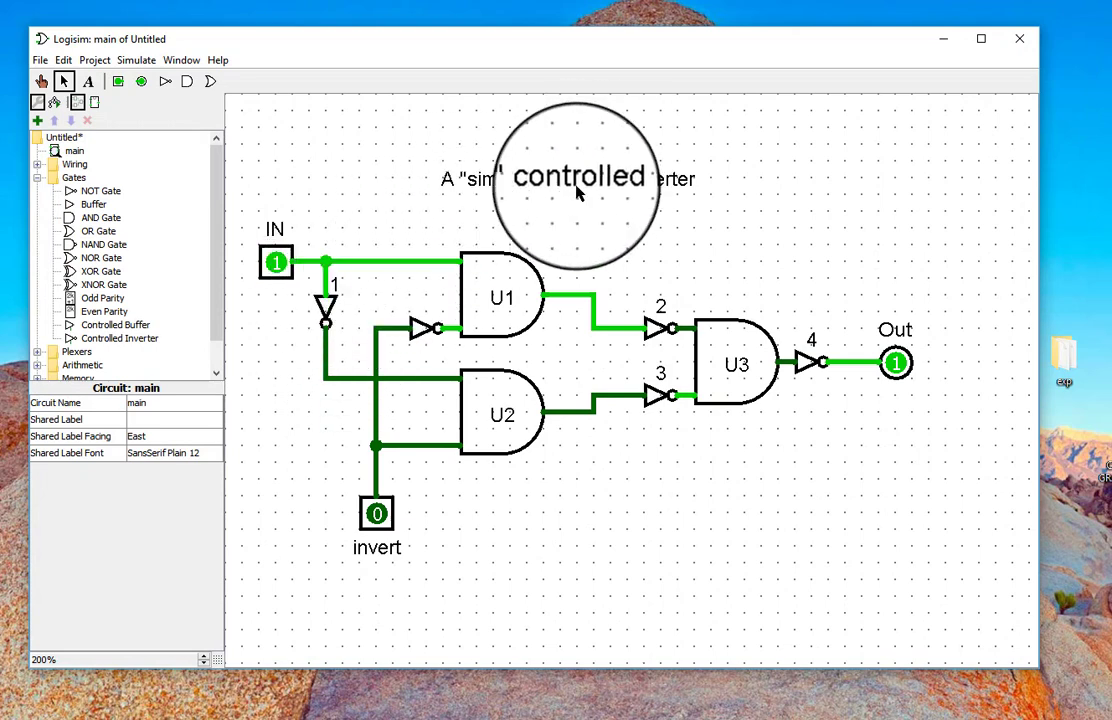
Step: Move the title label slightly down toward the circuit and correct its text to: A "simple" controlled inverter
drag(576, 185, 568, 204)
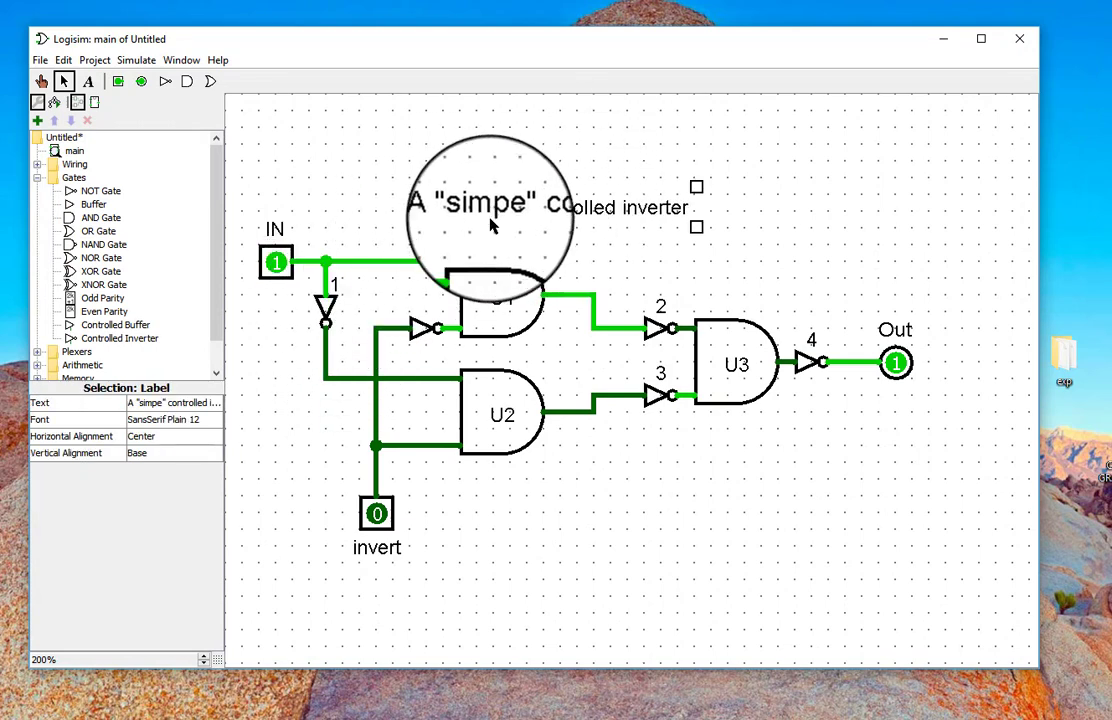
click(168, 403)
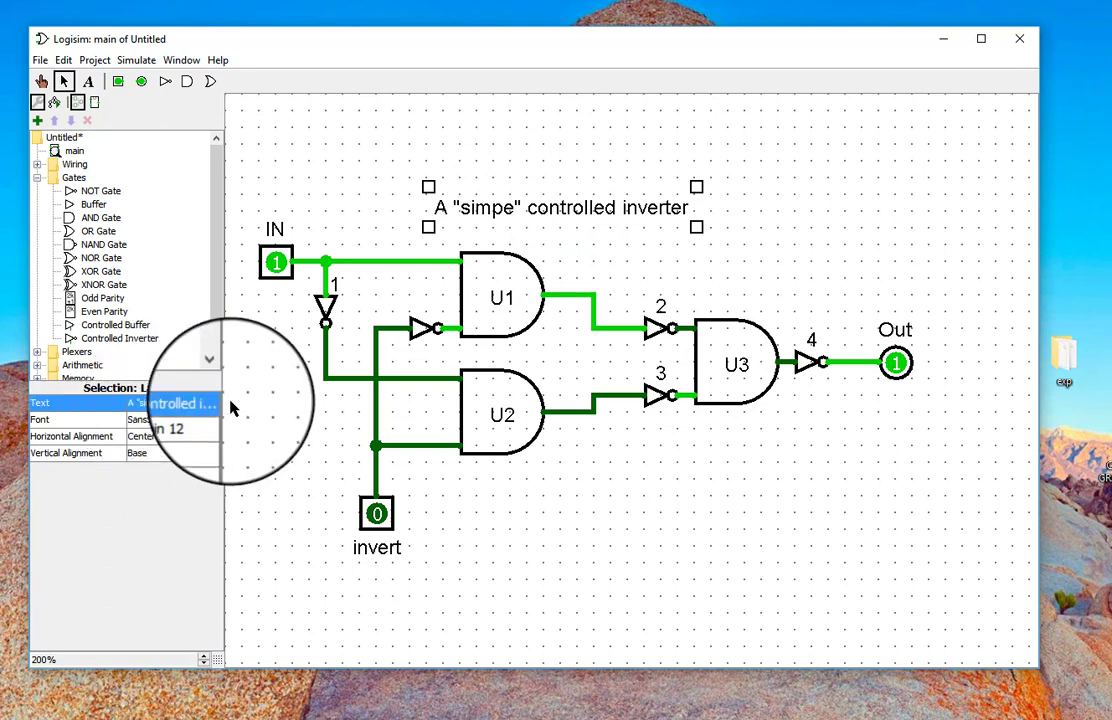
click(210, 404)
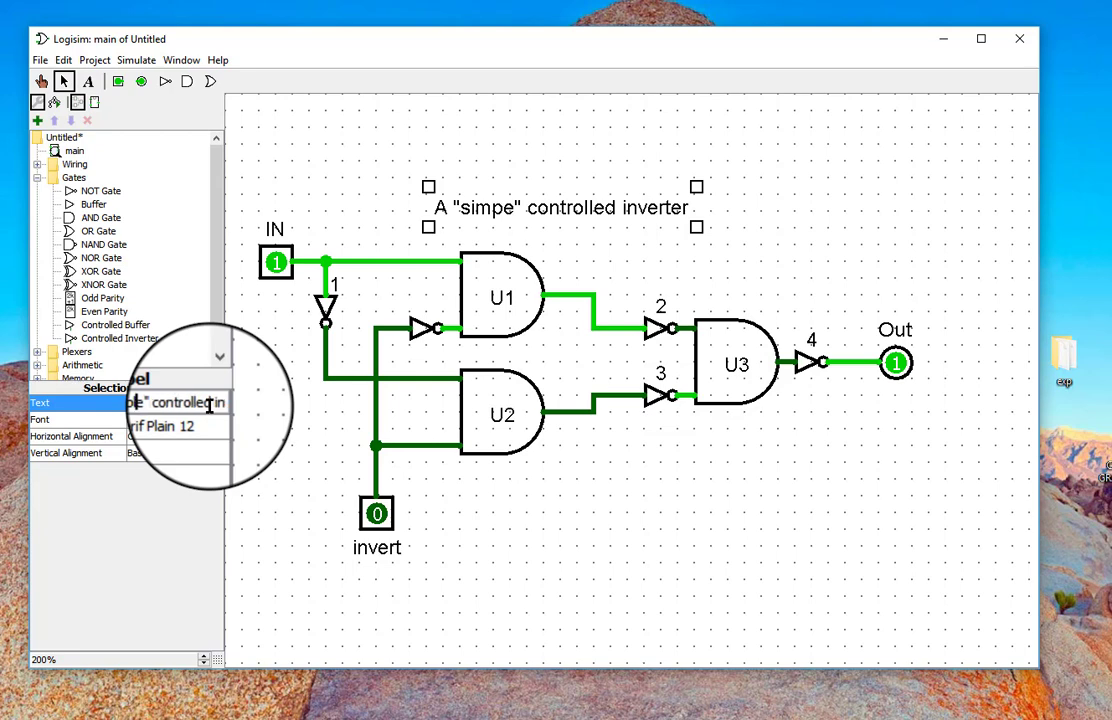
key(Return)
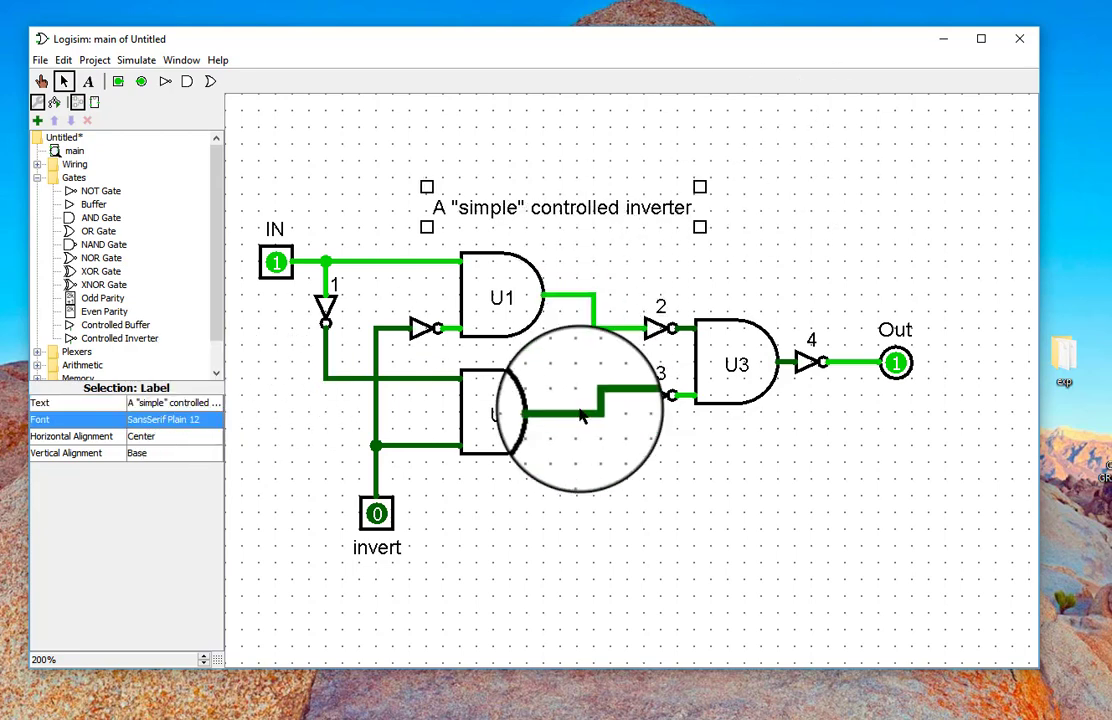
click(551, 514)
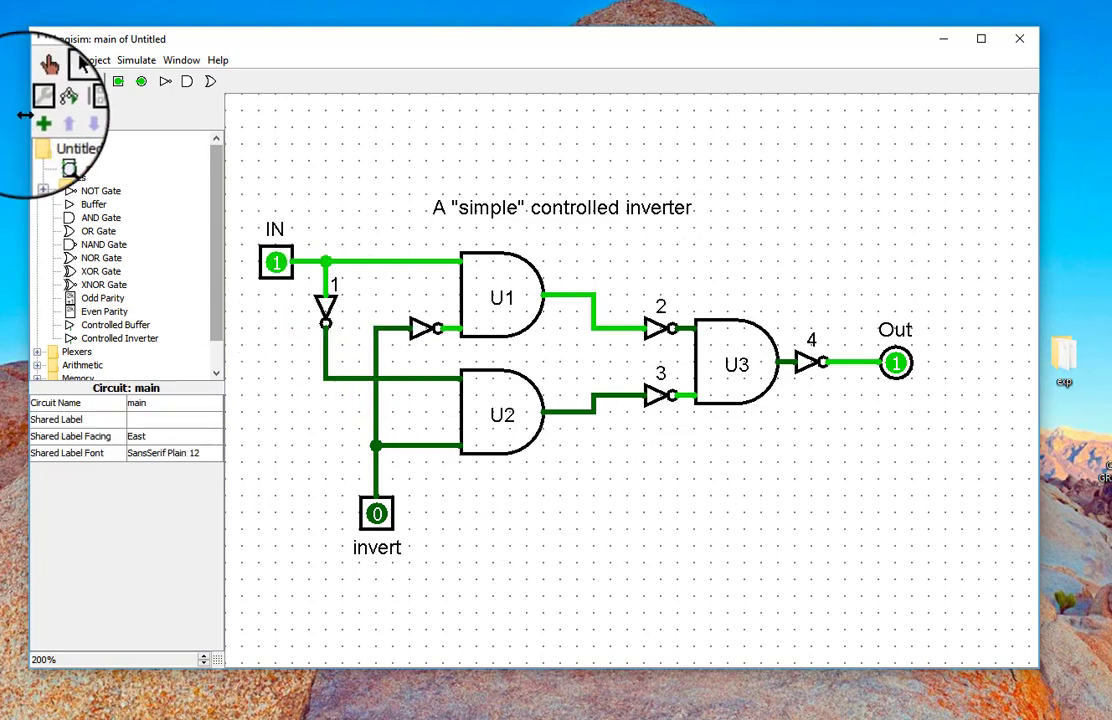
Step: Test the original inverter circuit by toggling the IN pin while the invert pin is at 0
click(41, 81)
click(278, 263)
click(280, 264)
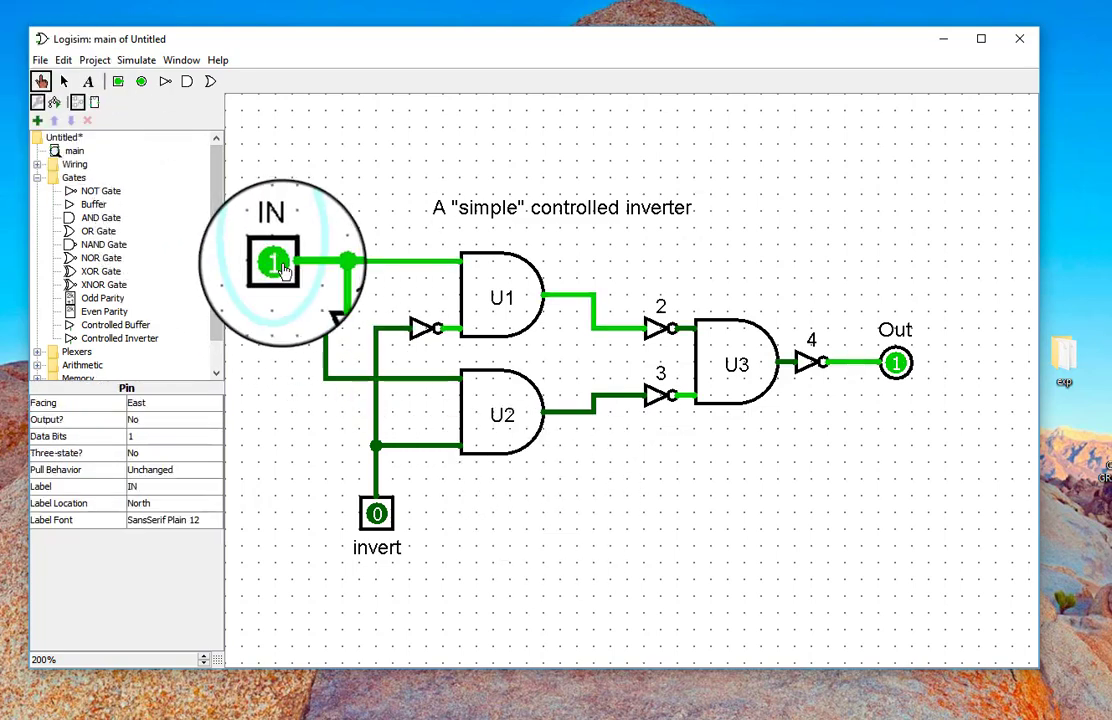
click(283, 268)
click(283, 268)
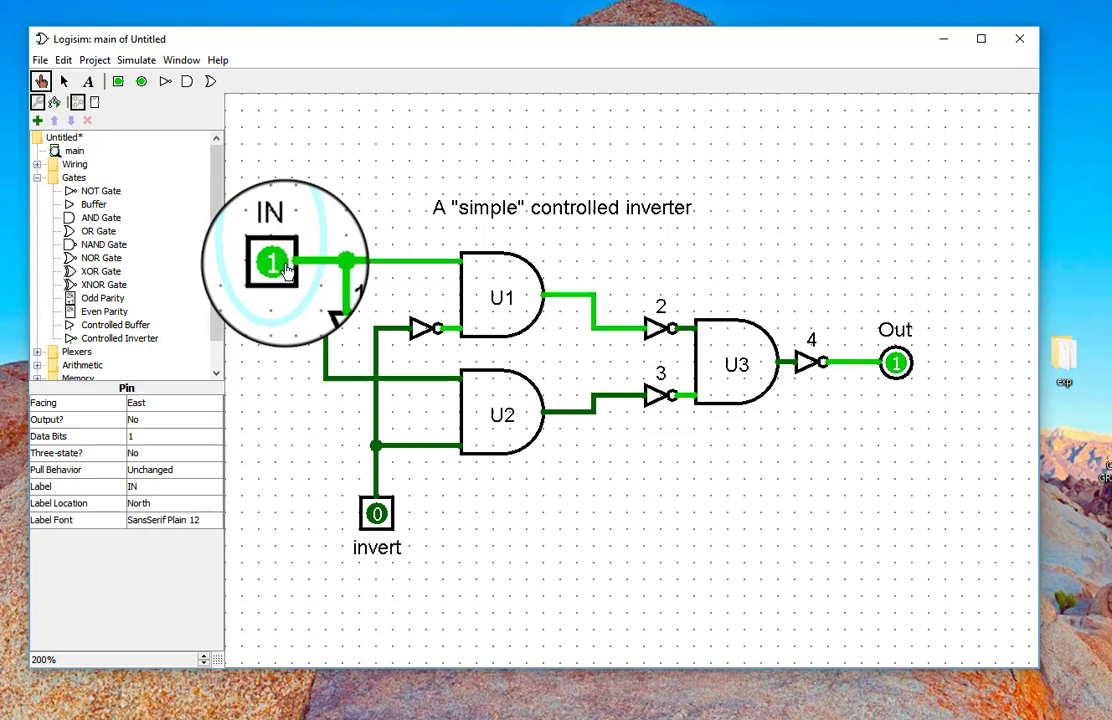
Step: Set the invert pin to 1 and toggle the IN pin repeatedly to test inversion, leaving IN at 0
click(377, 514)
click(262, 268)
click(268, 268)
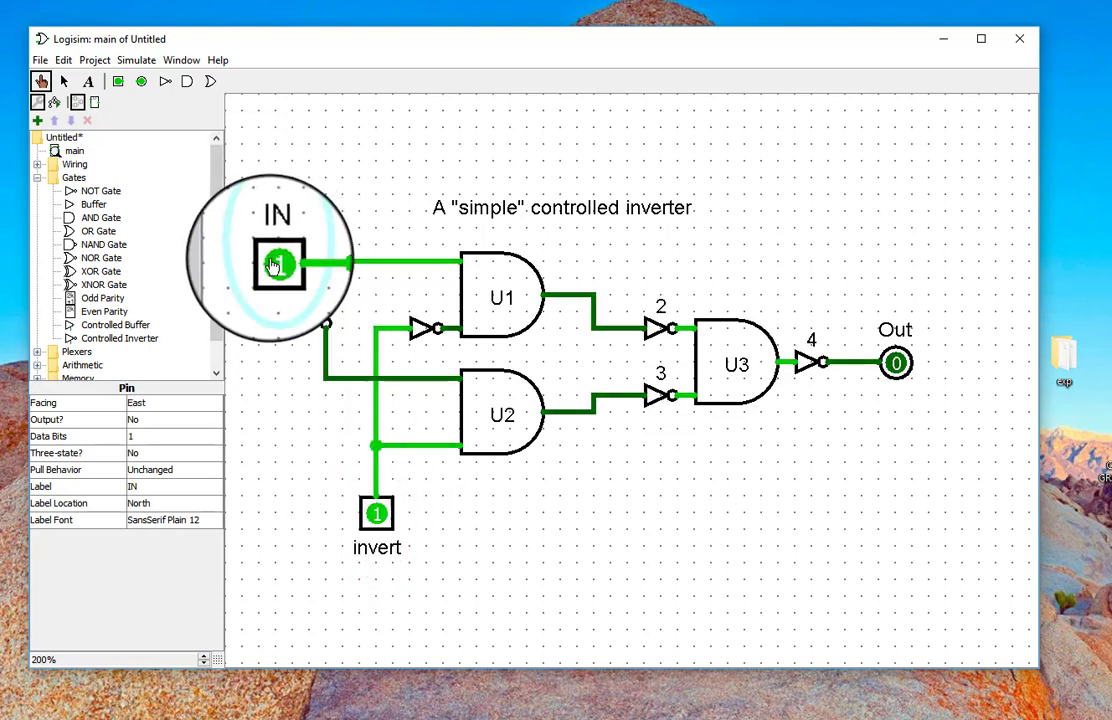
click(274, 270)
click(280, 272)
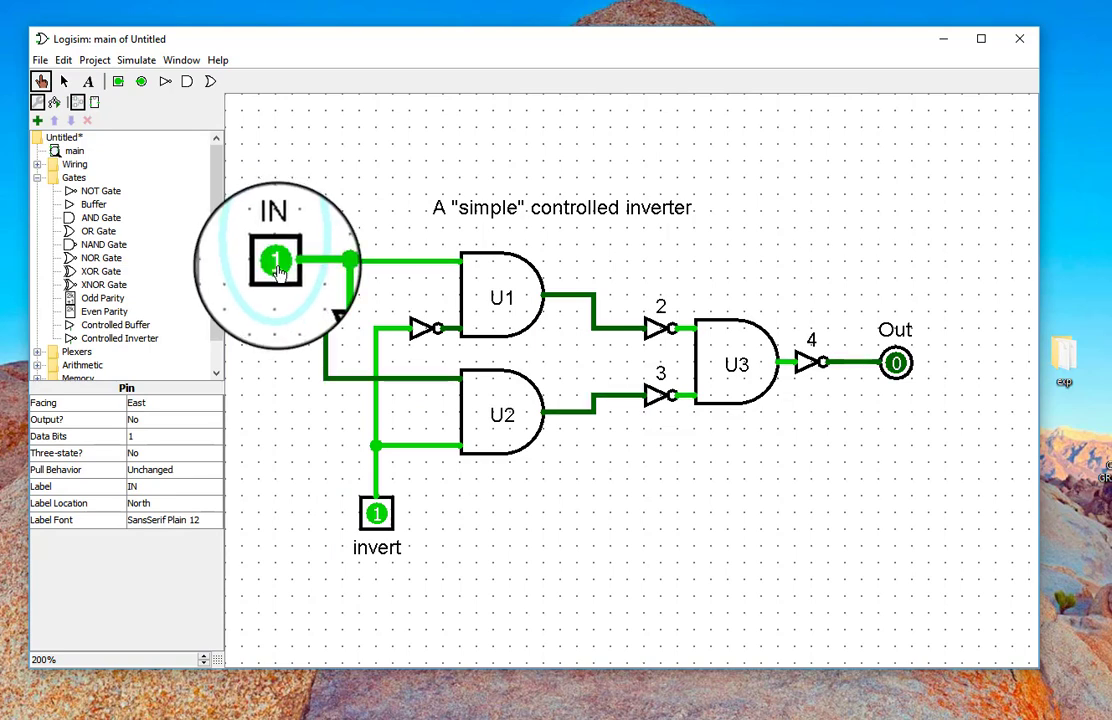
click(280, 272)
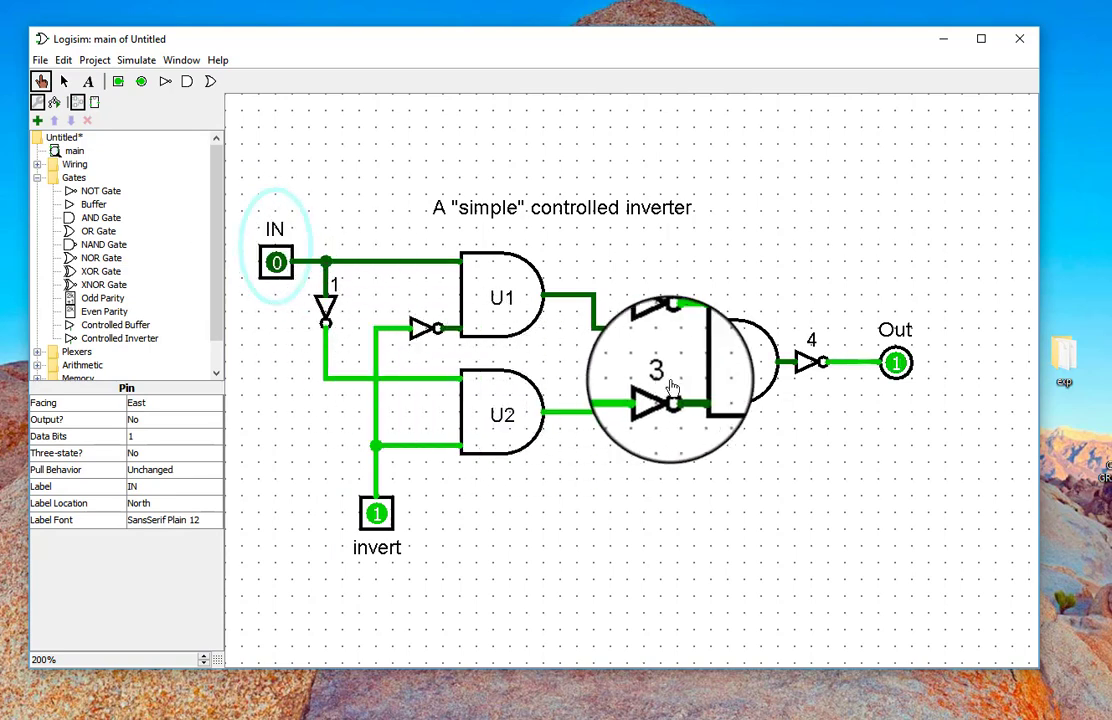